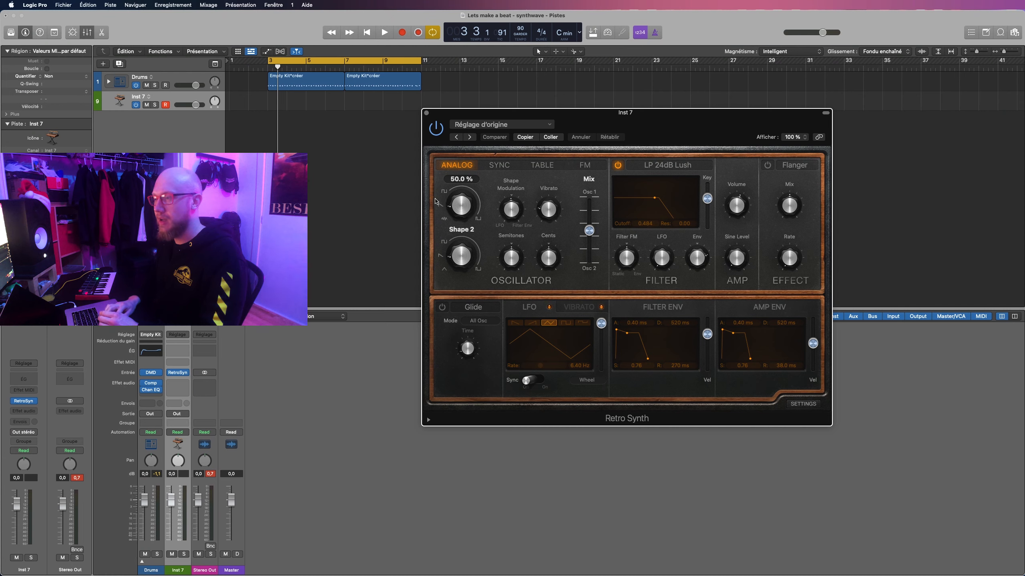
Step: Set the oscillator Semitones to 12 and balance the Mix slightly toward Osc 1
mouse_move(540, 207)
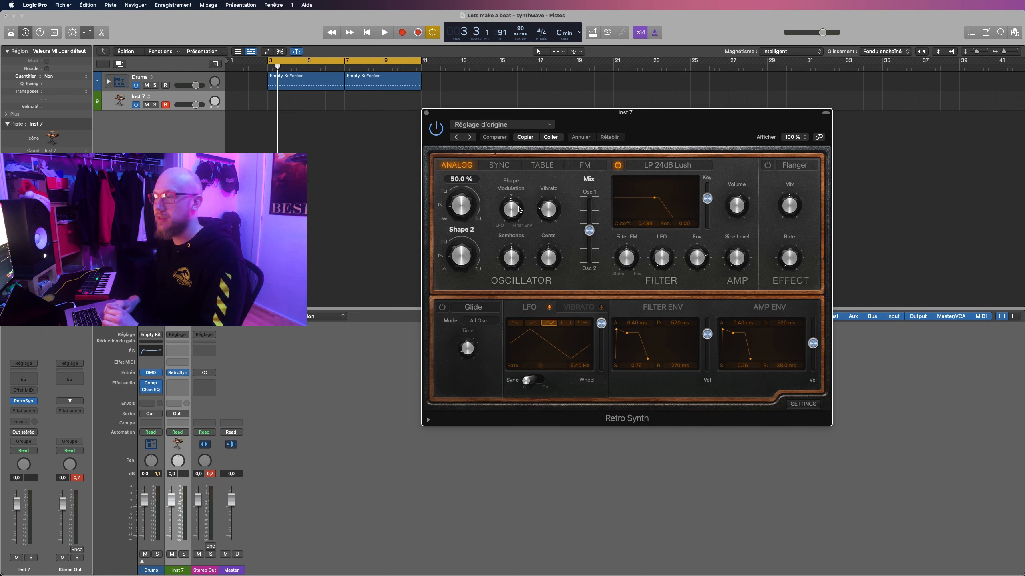
drag(513, 259, 514, 245)
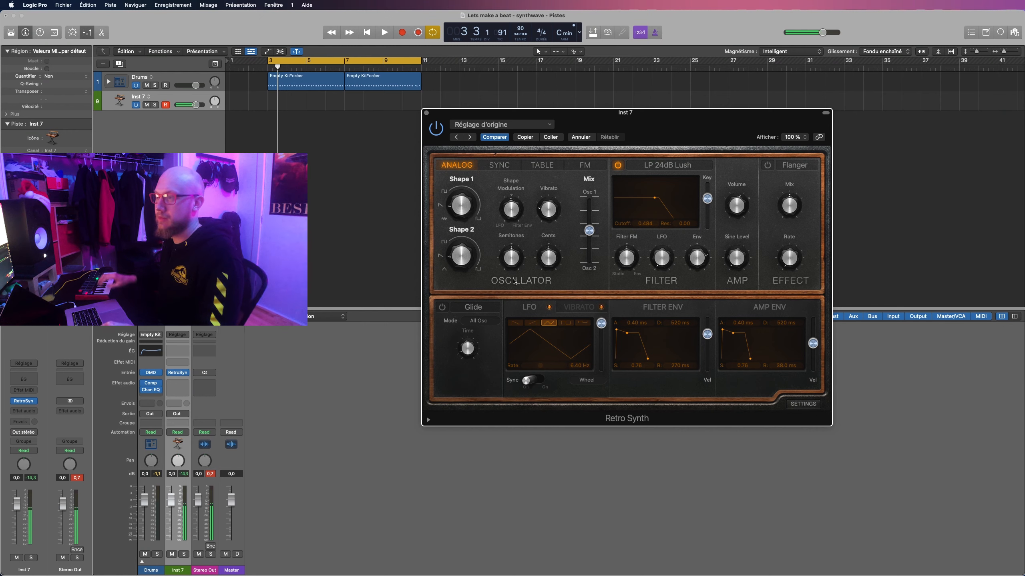
click(805, 405)
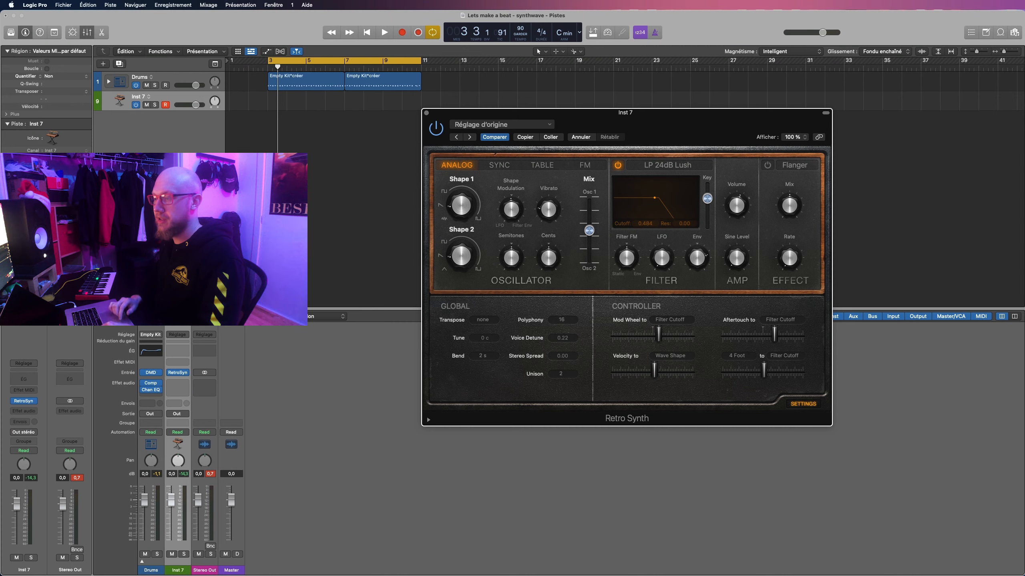
click(804, 405)
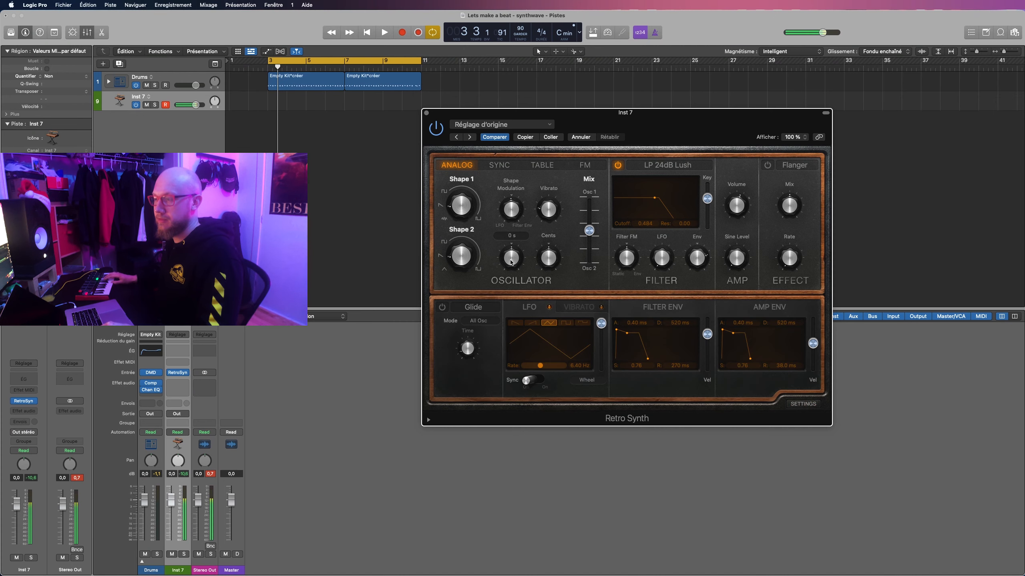
drag(511, 262, 510, 247)
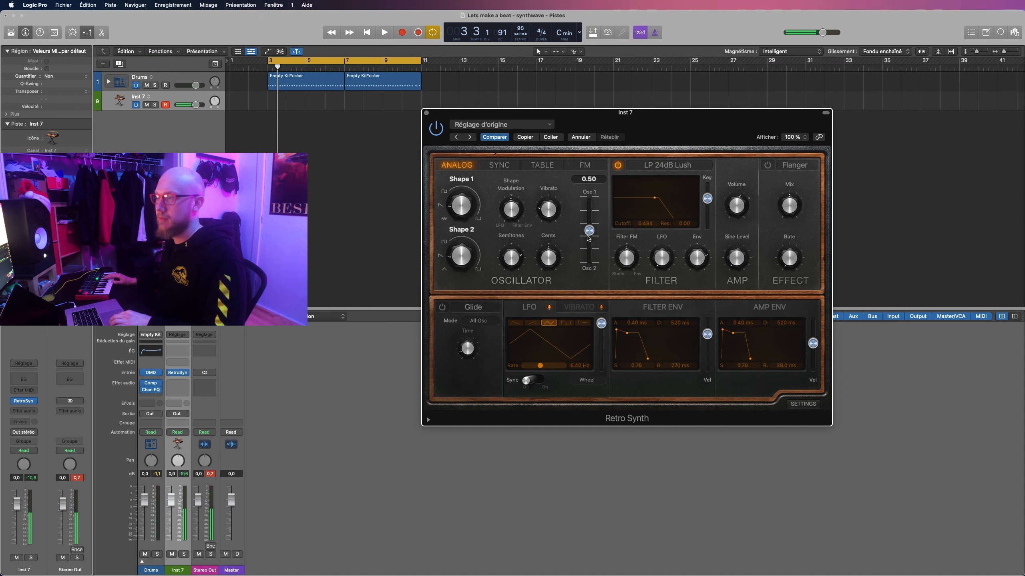
drag(513, 255, 510, 260)
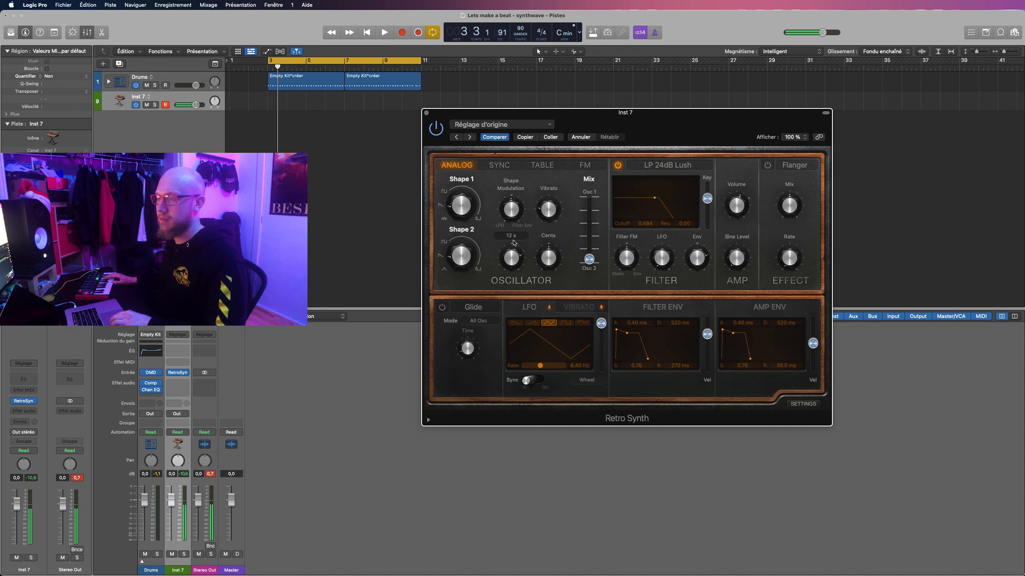
click(591, 253)
drag(589, 257, 589, 221)
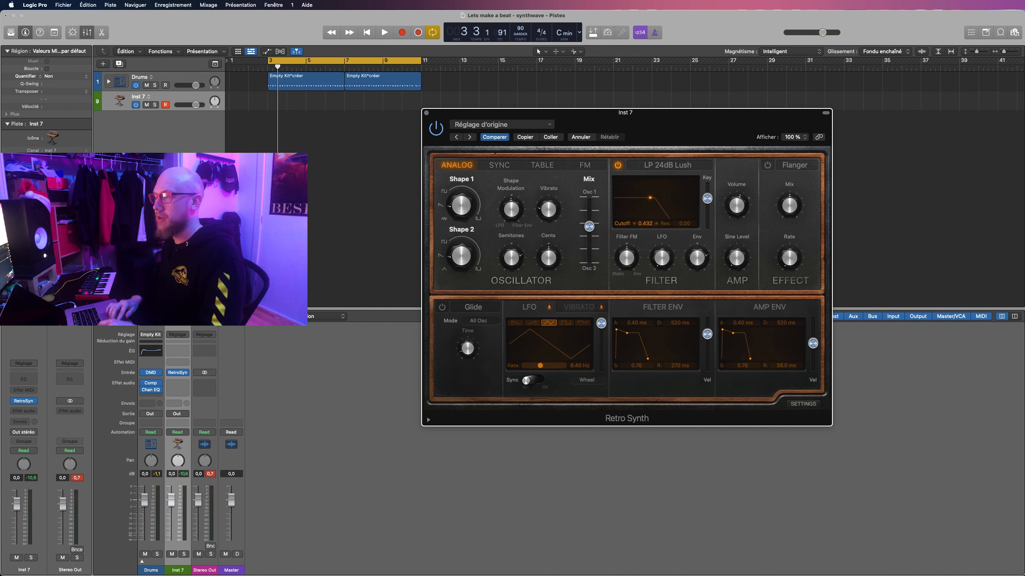
Step: Lower the LP 24dB Lush filter cutoff to 0.442 and set the filter's Env amount to 0.56
drag(648, 224, 647, 225)
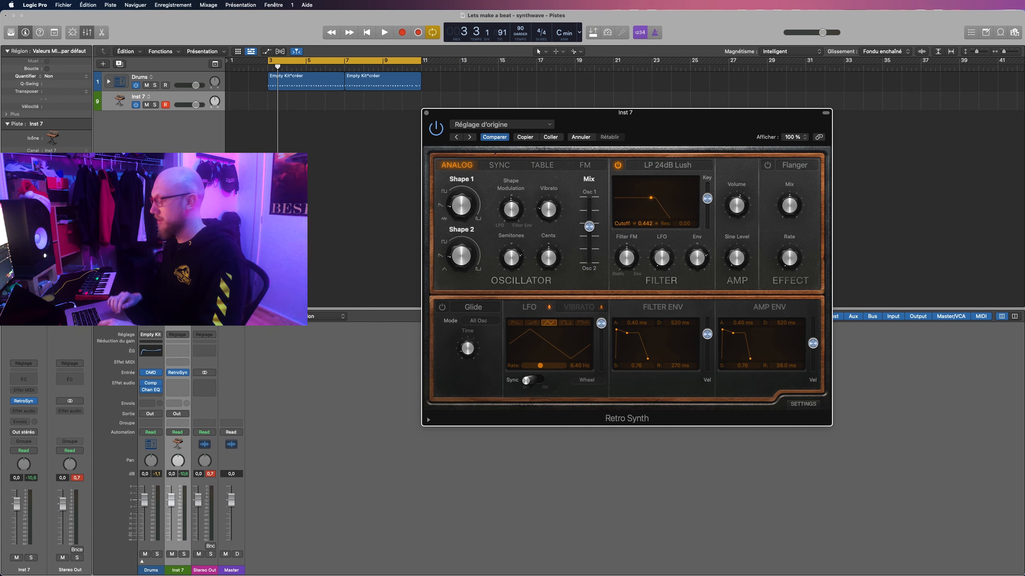
mouse_move(696, 258)
drag(700, 261, 698, 257)
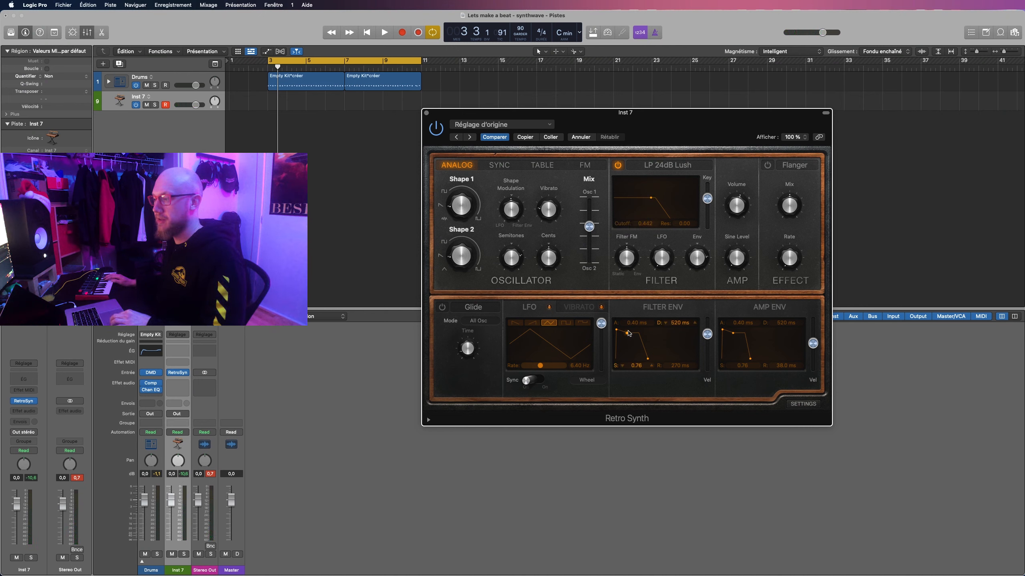
Step: Shorten the filter envelope's decay, set its sustain to 0.35, and fine-tune the filter's Env amount
drag(628, 335, 627, 346)
drag(641, 368, 641, 361)
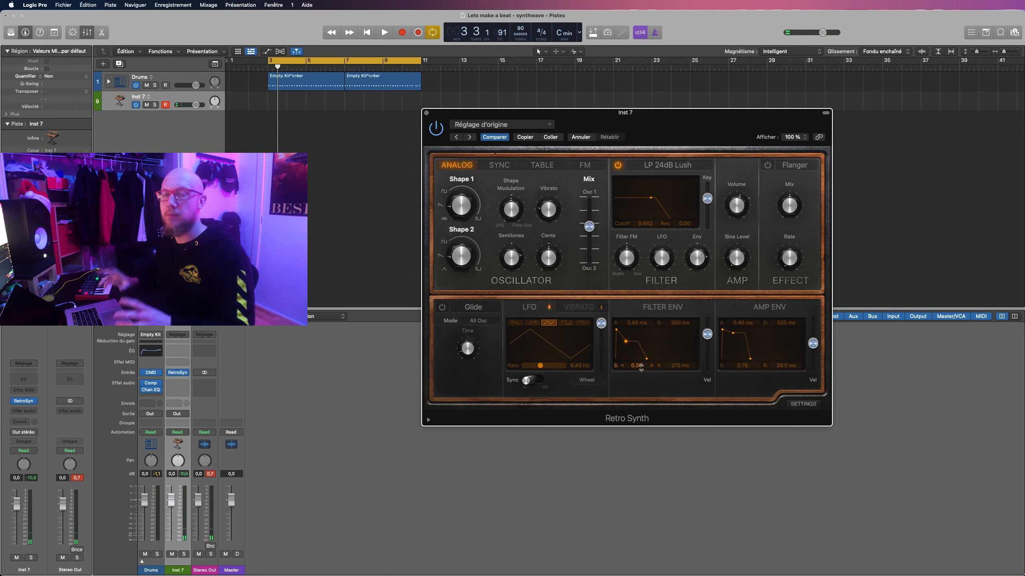
mouse_move(695, 260)
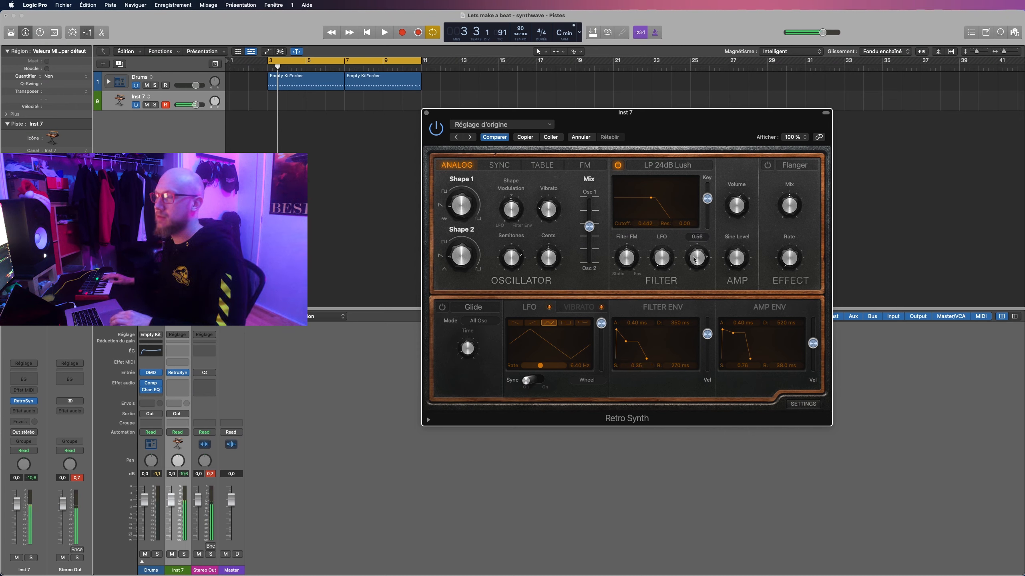
mouse_move(701, 259)
mouse_down()
mouse_move(698, 274)
mouse_move(698, 257)
mouse_up()
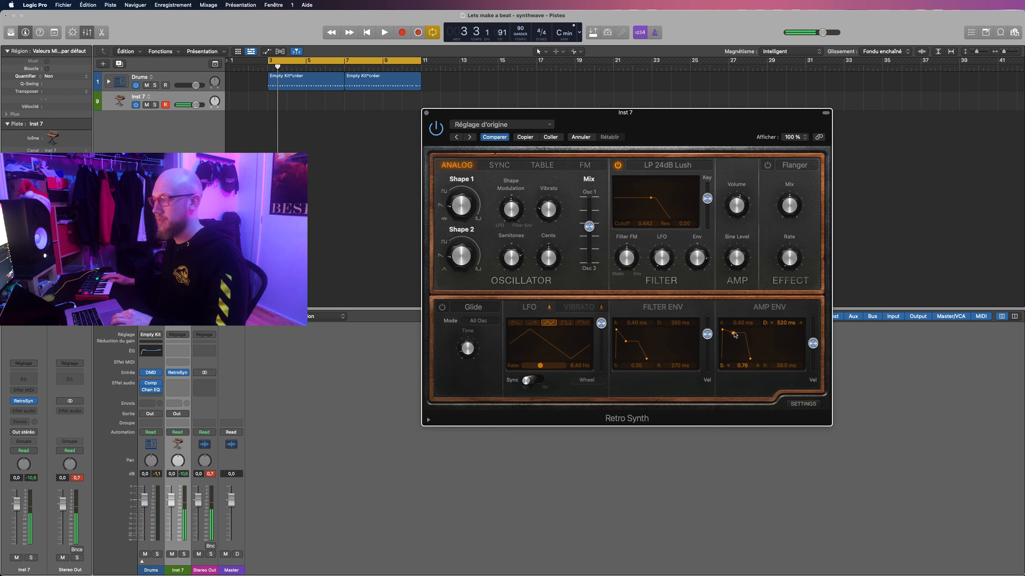
Step: Lower the amp envelope's sustain to 0.37 and set the filter envelope to 0.05 sustain and 210 ms decay
drag(733, 333, 735, 343)
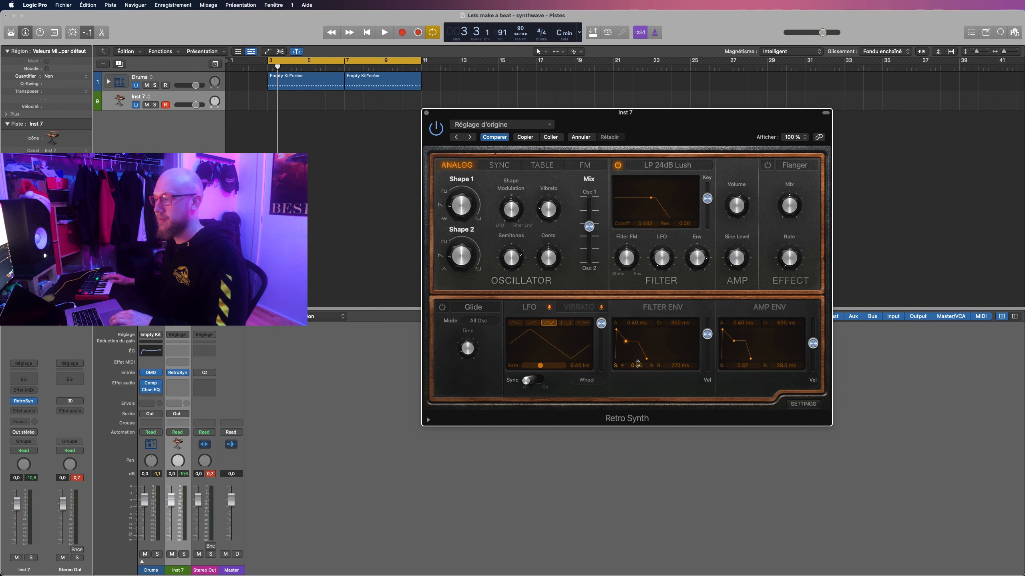
drag(638, 364, 637, 376)
drag(672, 323, 672, 341)
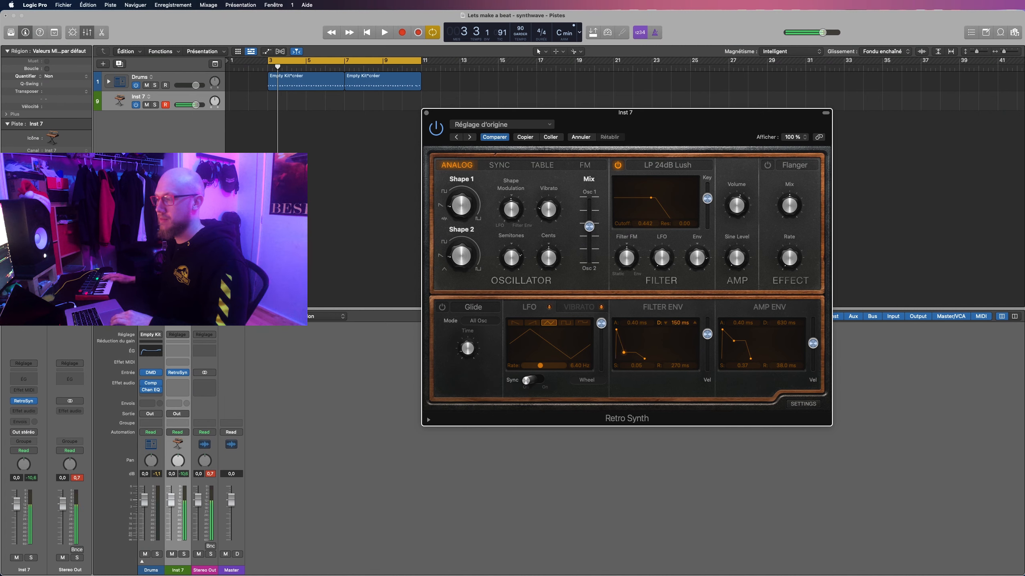
drag(679, 324, 679, 322)
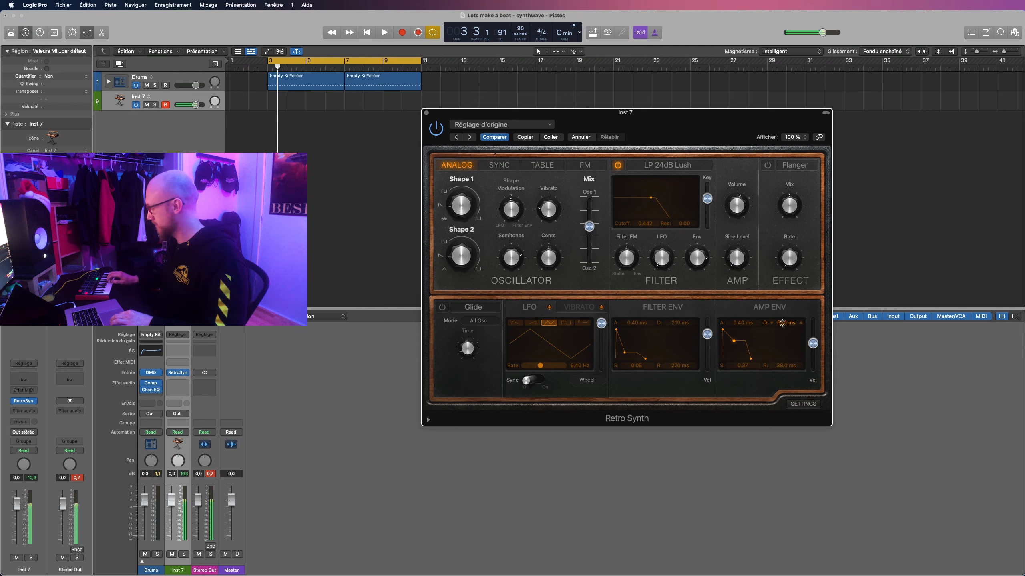
Step: Detune the oscillators by about 8 cents
mouse_move(560, 258)
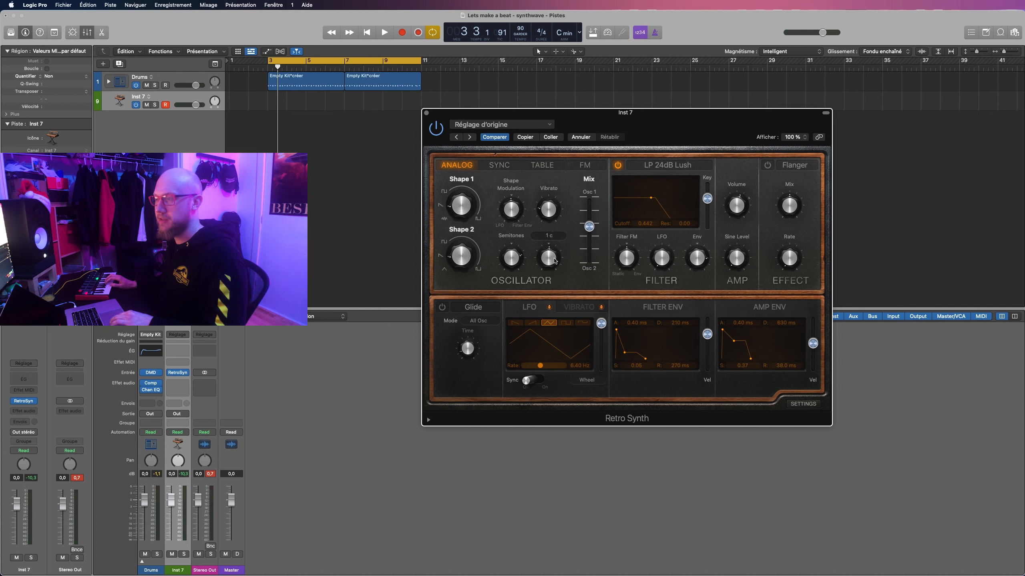
scroll(555, 260, up, 1)
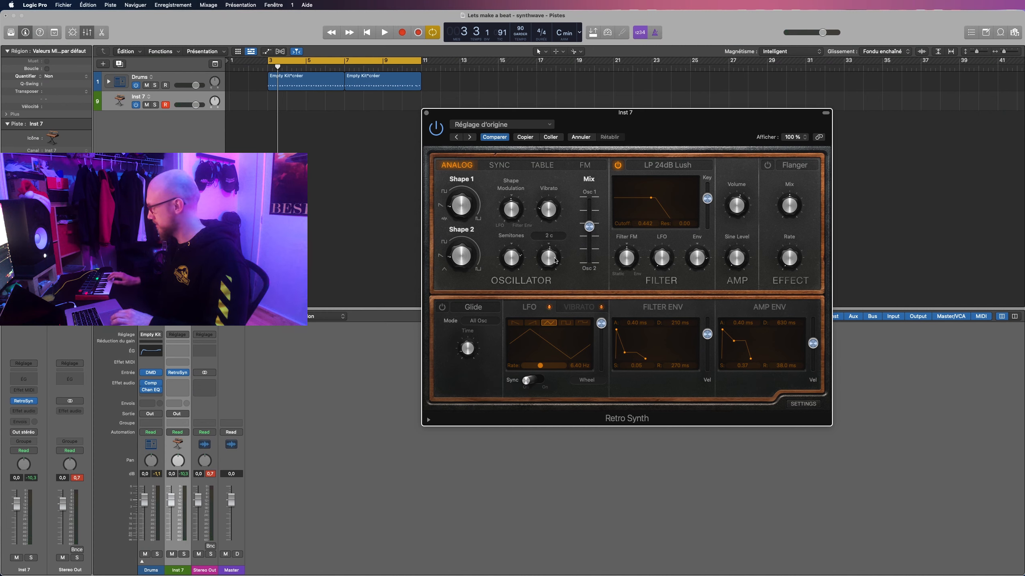
scroll(555, 260, down, 1)
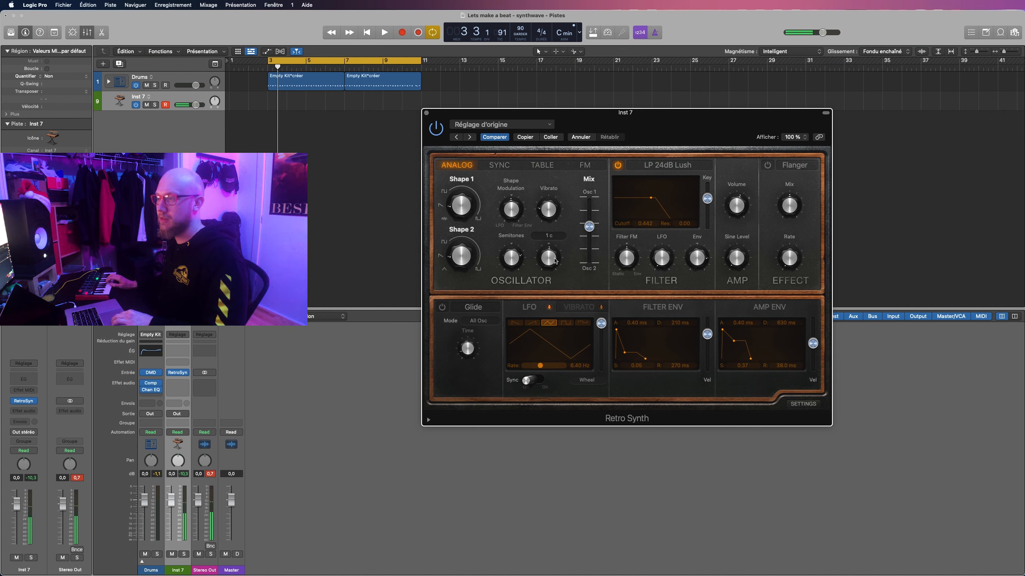
drag(554, 259, 556, 254)
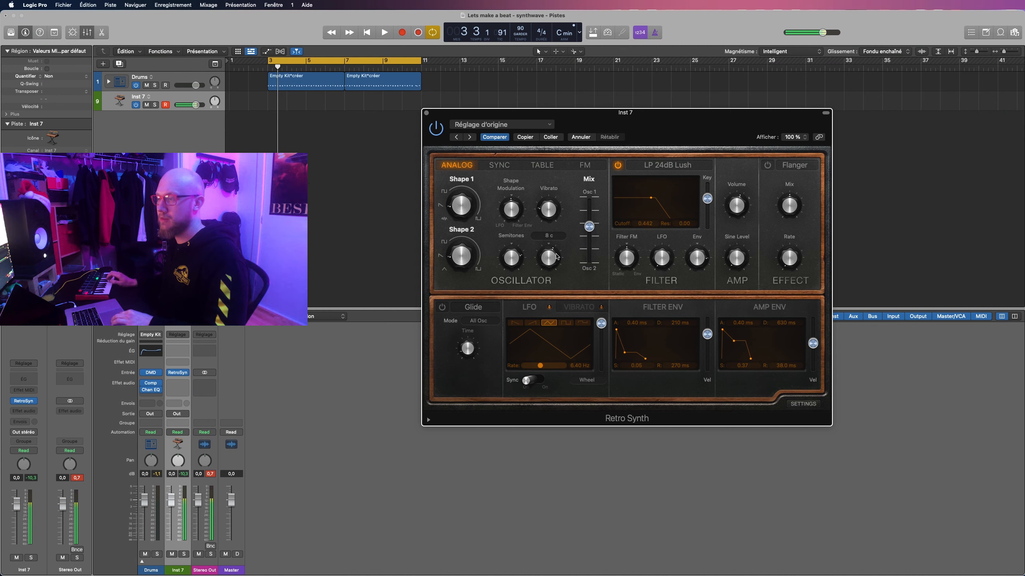
scroll(557, 257, down, 1)
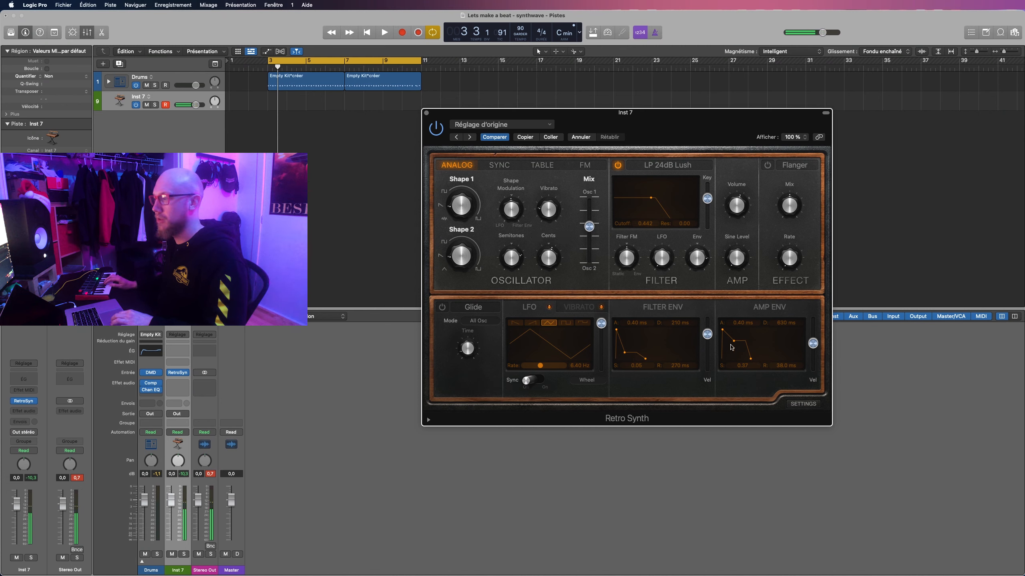
Step: Set the amp envelope to 2400 ms decay and 0.51 sustain, and adjust the filter envelope's sustain slightly with a 300 ms decay
drag(745, 365, 745, 367)
drag(787, 324, 786, 320)
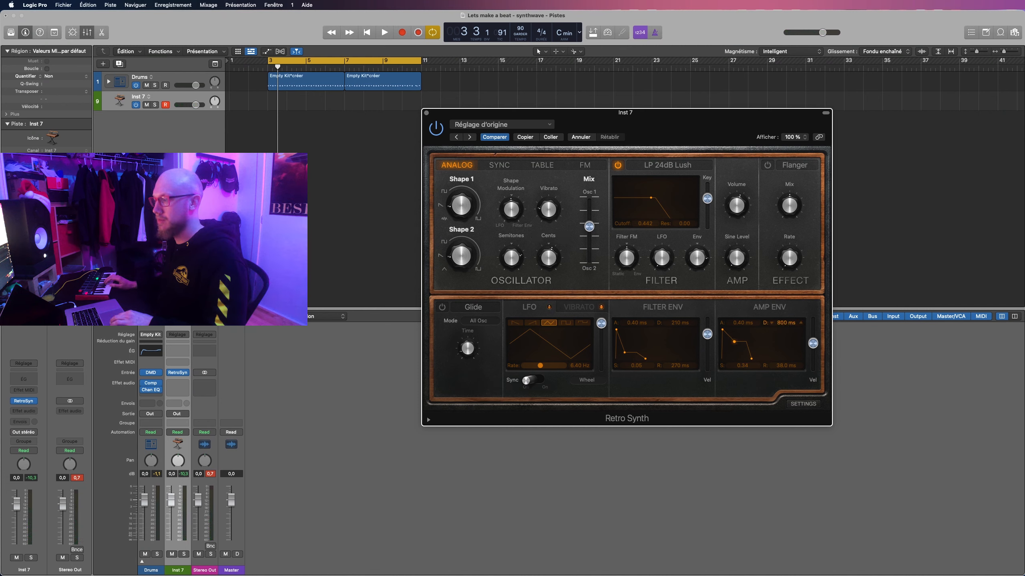
mouse_move(734, 341)
mouse_down()
mouse_move(740, 350)
mouse_move(739, 341)
mouse_up()
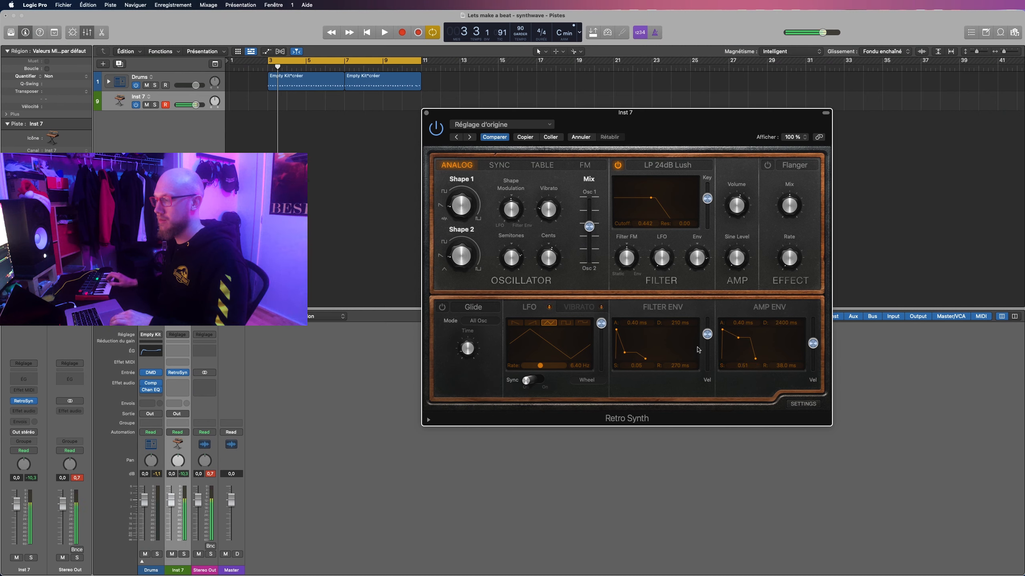
drag(636, 366, 636, 366)
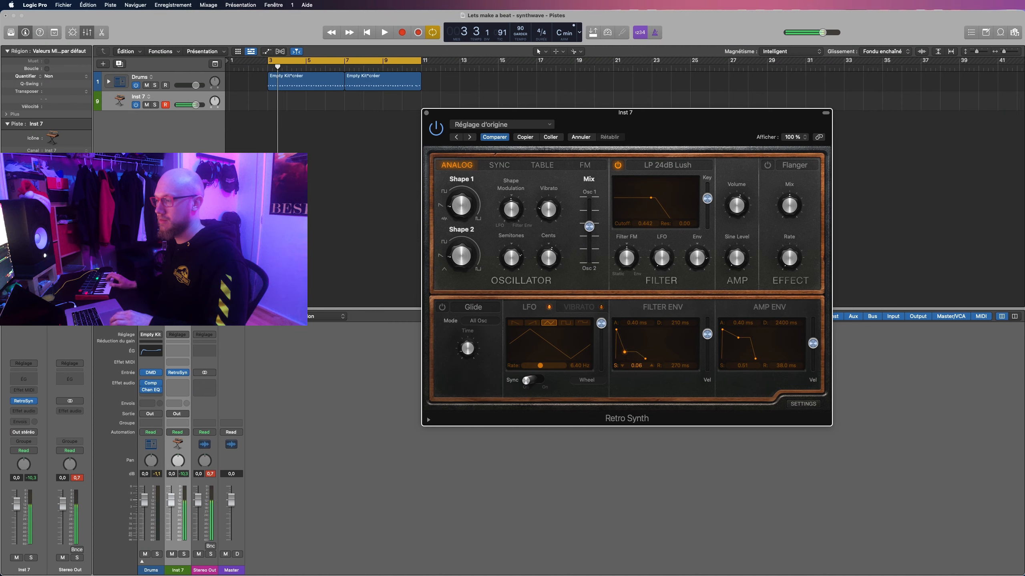
mouse_move(680, 323)
mouse_down()
mouse_move(680, 341)
mouse_move(680, 330)
mouse_up()
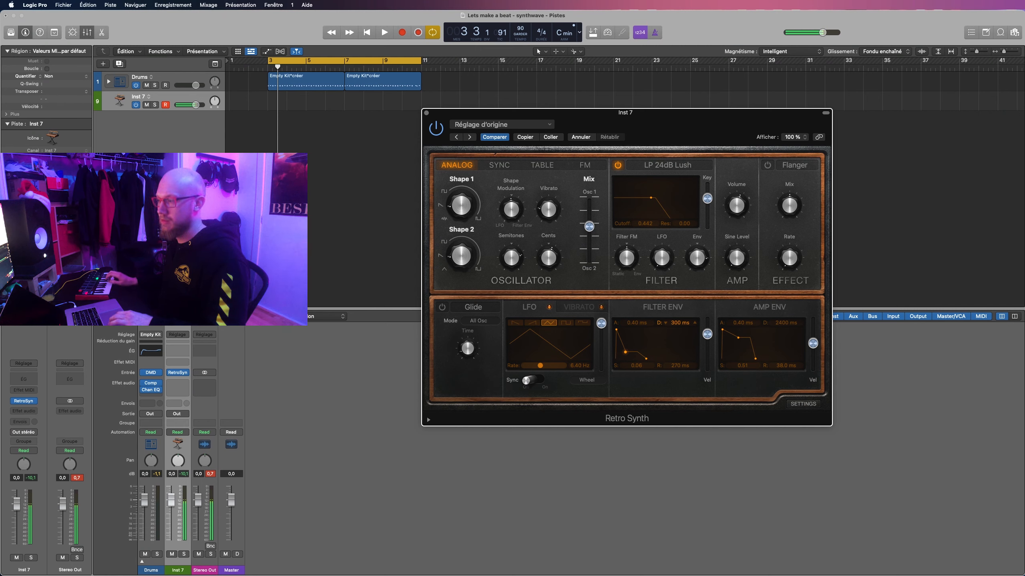
Step: Enable the synth's effect as Chorus instead of Flanger and move the synth window out of the way
click(767, 166)
click(792, 165)
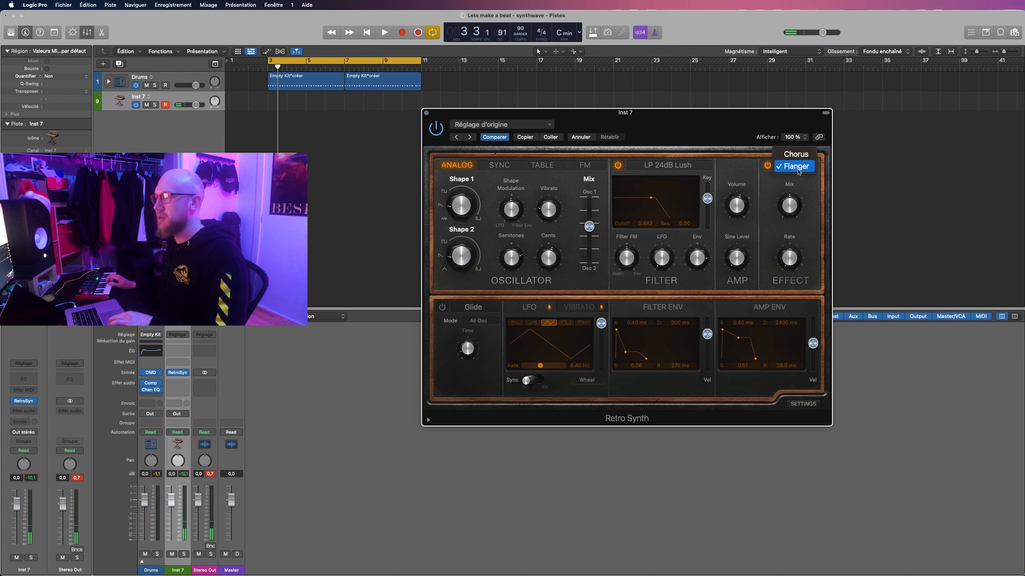
click(797, 155)
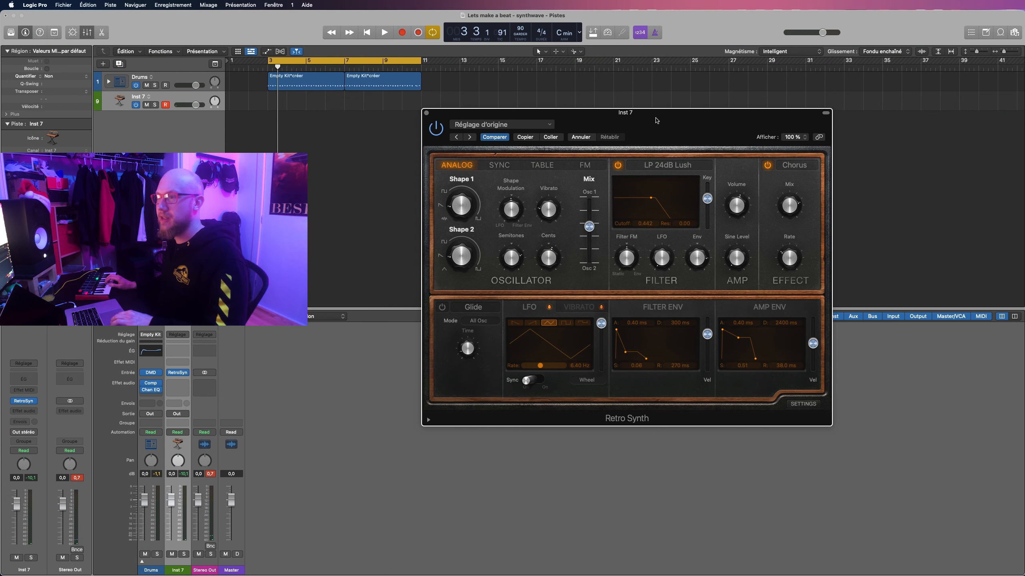
drag(656, 120, 684, 117)
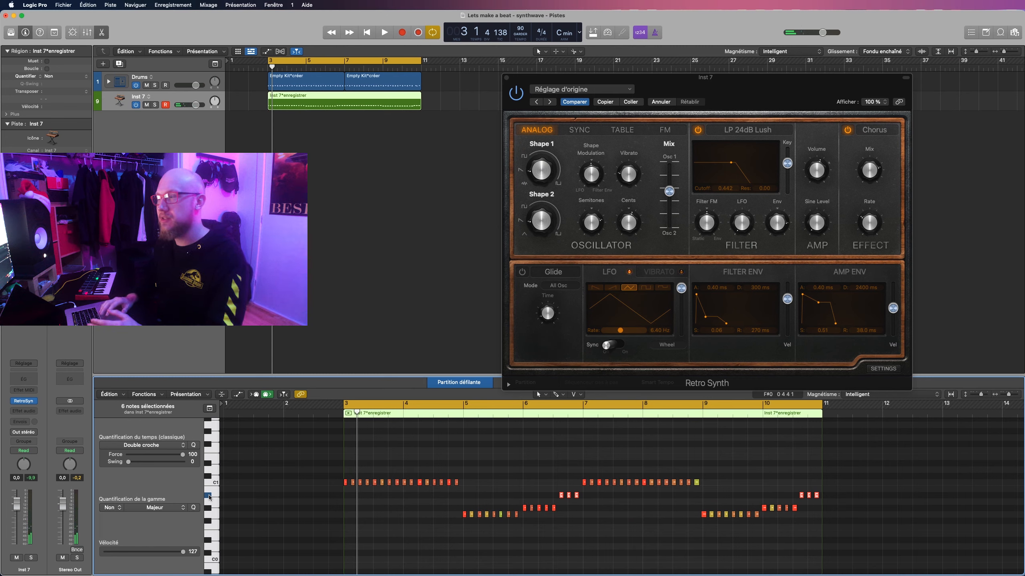
Step: Select all notes in the recorded Inst 7 region, lower their quantize strength to 53, and start playback
click(502, 480)
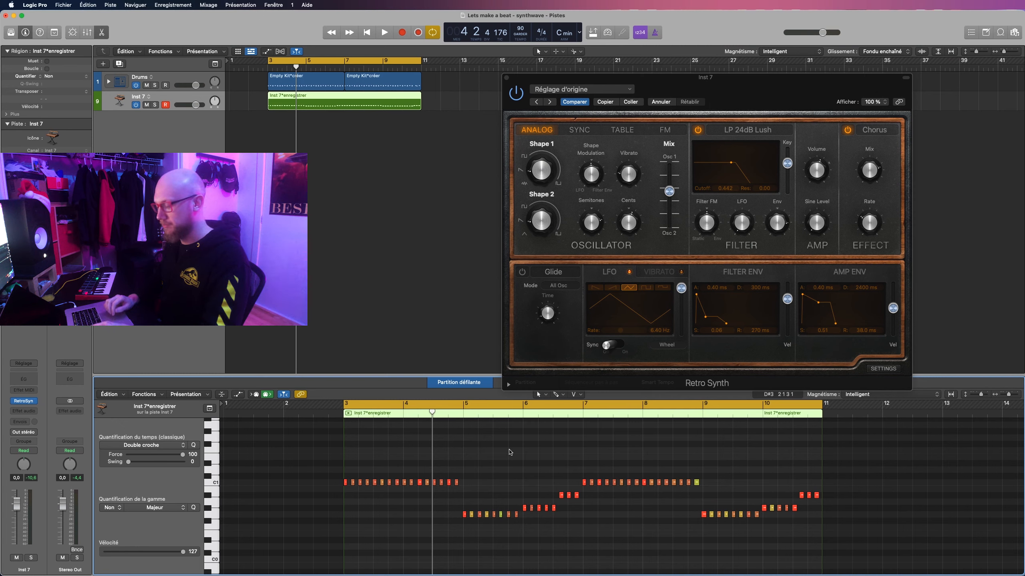
key(super+a)
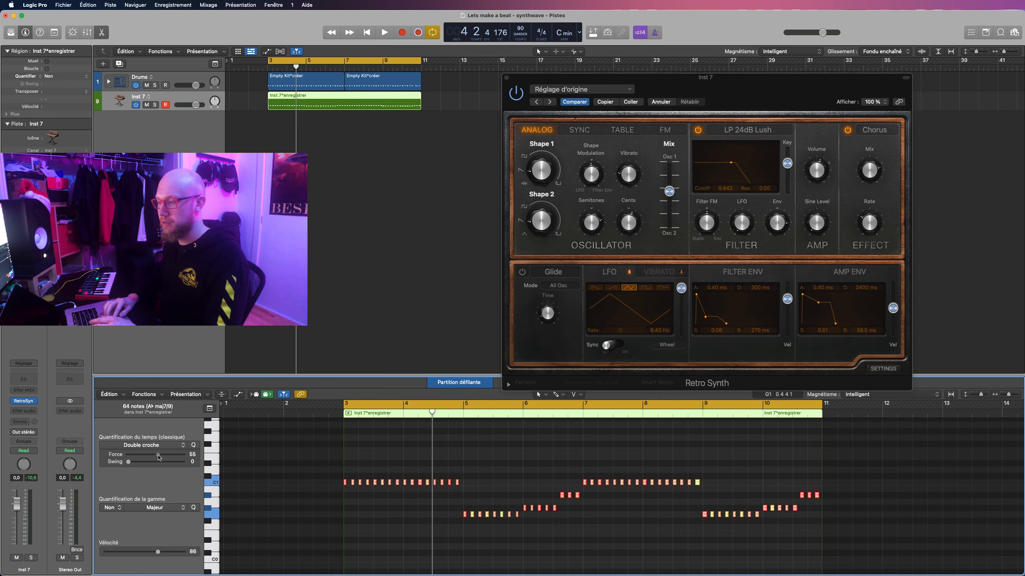
key(space)
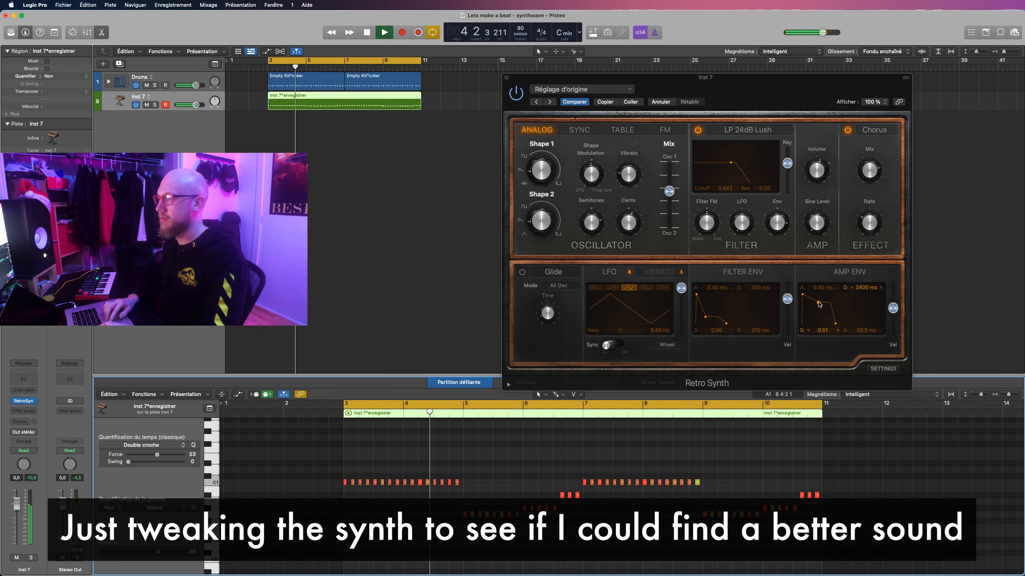
Step: Set the amp envelope to 520 ms decay and 0.35 sustain, and the filter envelope to 170 ms decay and 0.03 sustain
drag(820, 305, 806, 306)
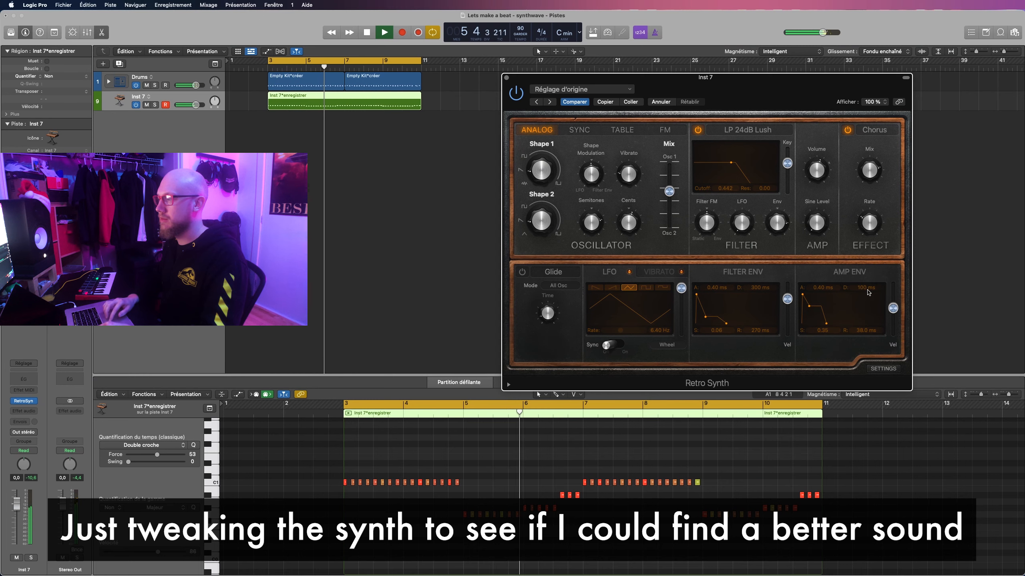
drag(869, 293, 869, 282)
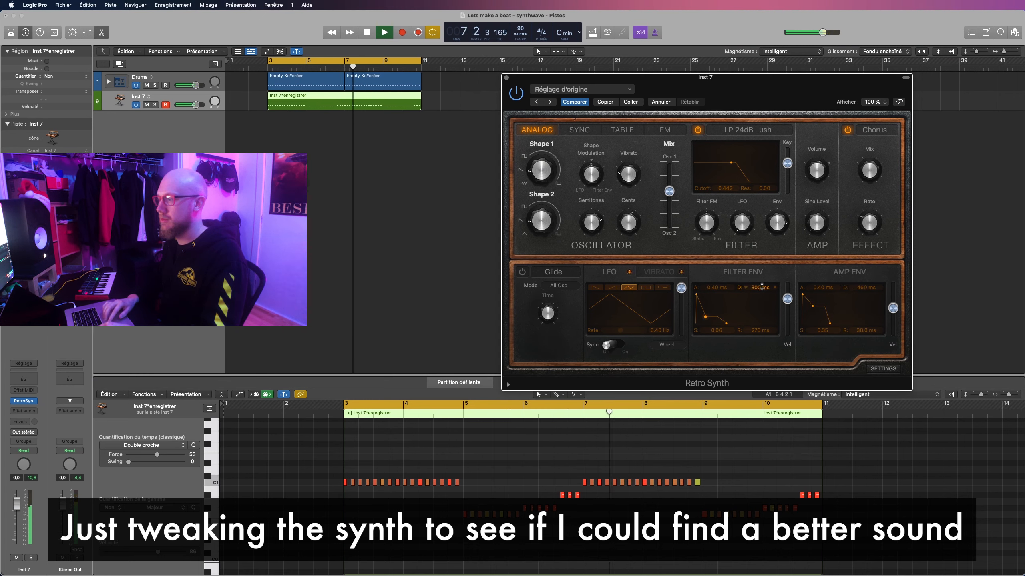
drag(761, 287, 762, 297)
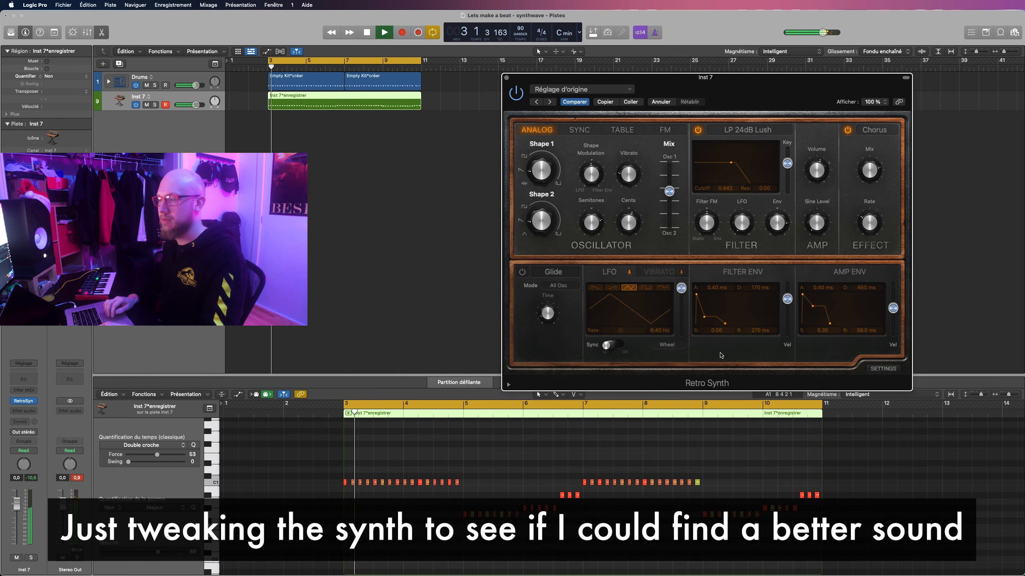
drag(720, 331, 720, 331)
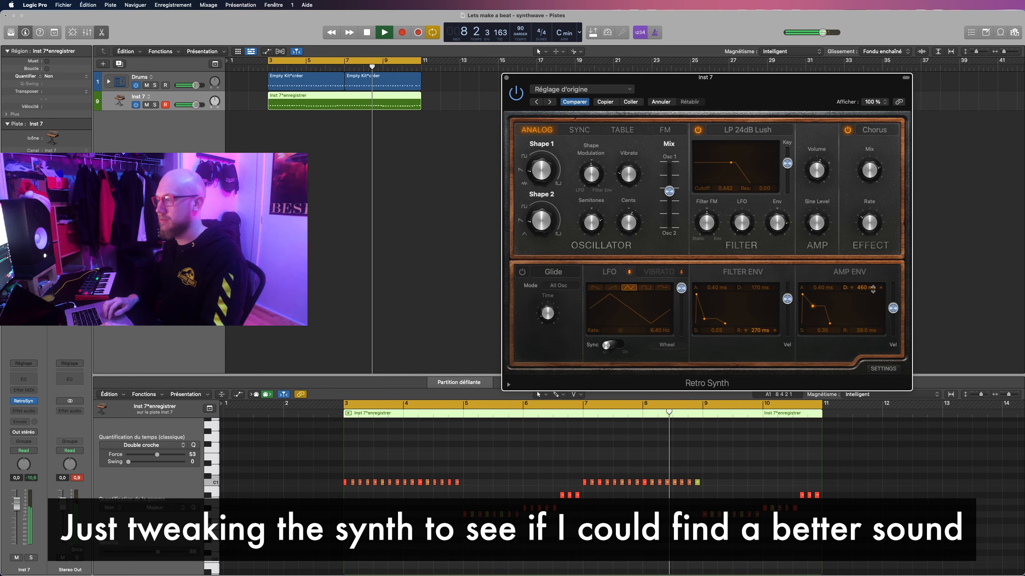
drag(866, 287, 866, 284)
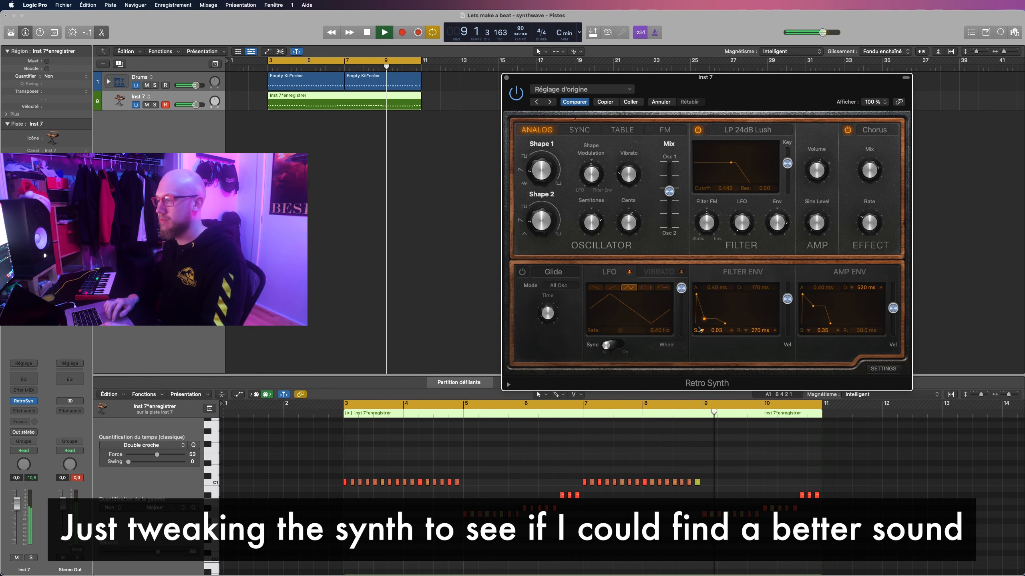
Step: Set the filter envelope's sustain to 0.04 and lower the filter's Key tracking amount
drag(717, 331, 716, 330)
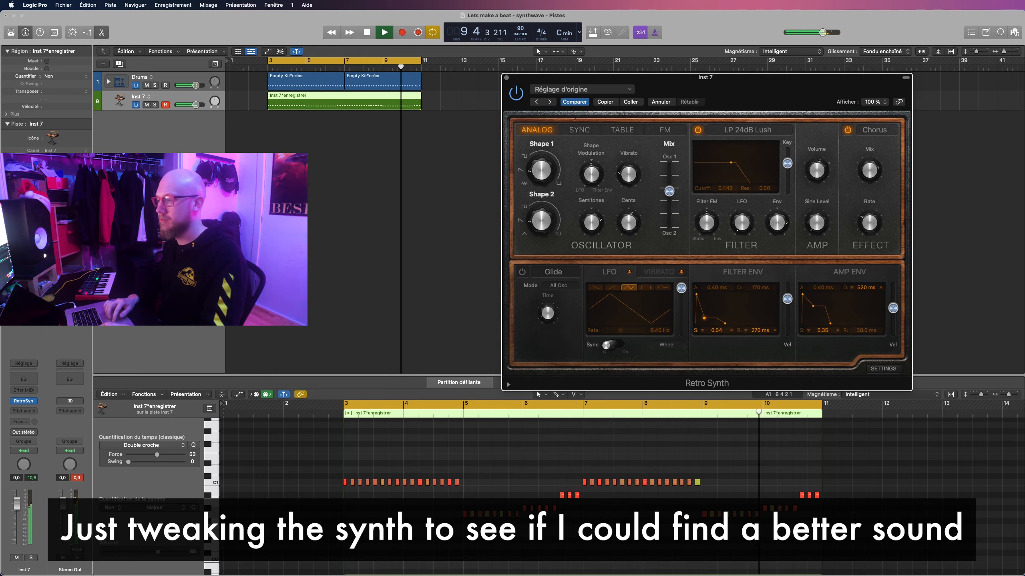
drag(760, 287, 760, 287)
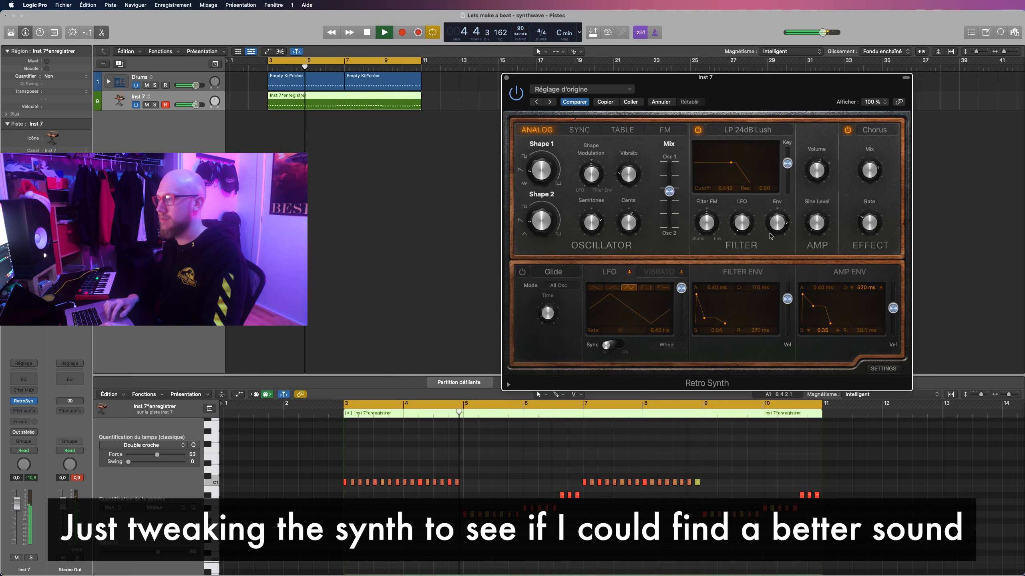
mouse_move(786, 163)
mouse_down()
mouse_move(787, 154)
mouse_move(788, 178)
mouse_up()
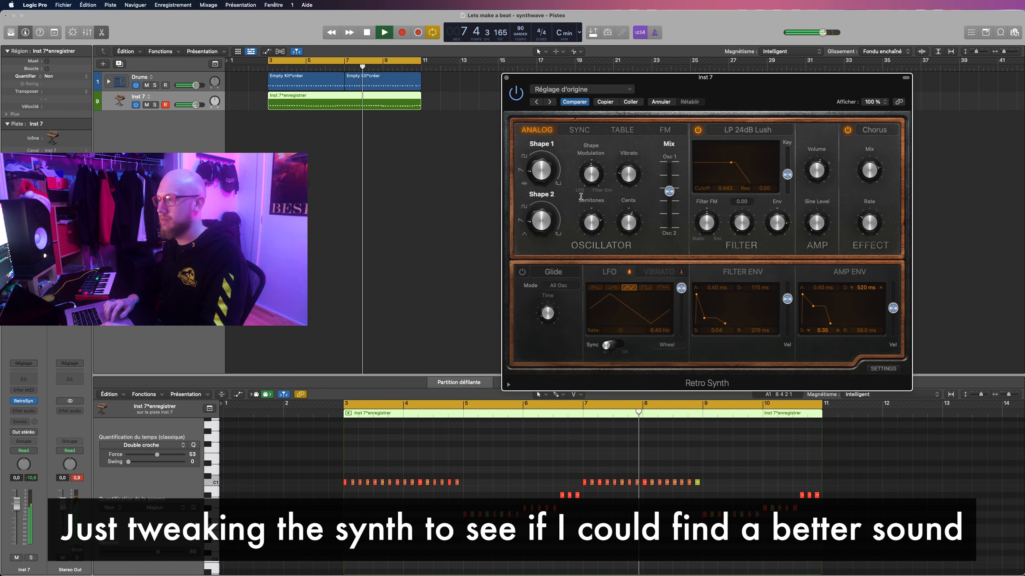
Step: Fine-tune both oscillator shapes, setting Shape 1 to 49.6 % and Shape 2 to 50.0 %
mouse_move(537, 227)
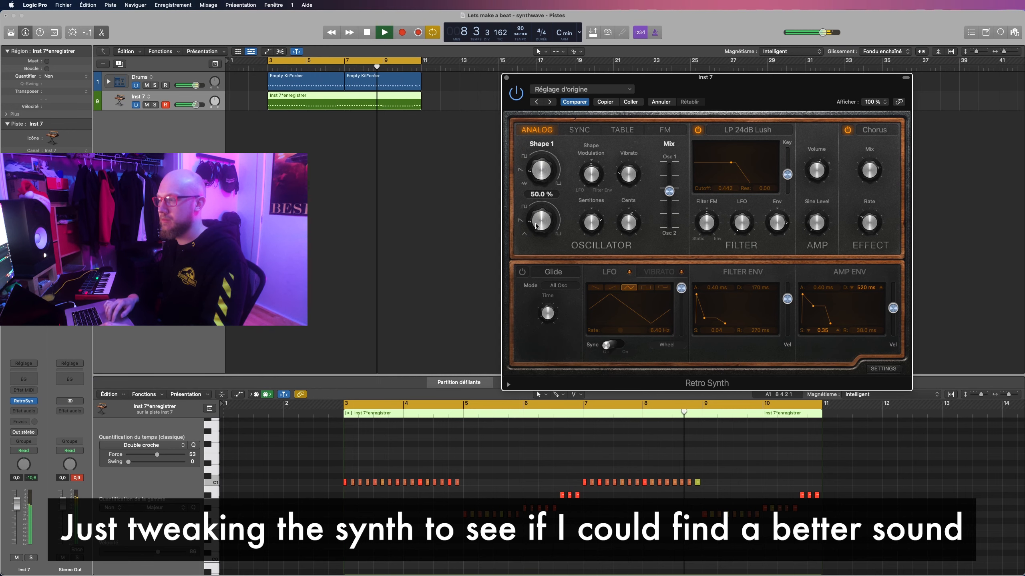
mouse_move(540, 176)
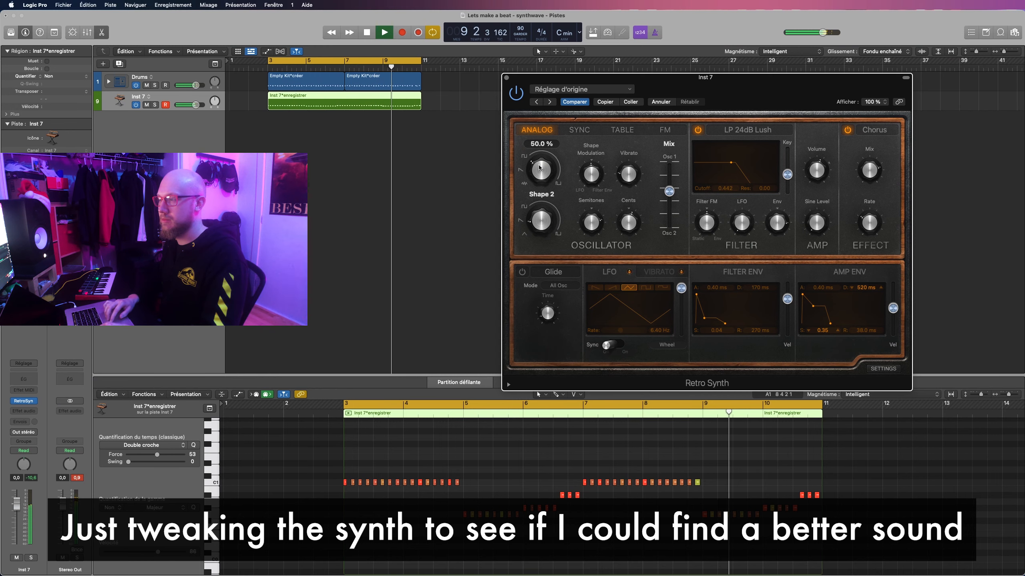
drag(538, 166, 539, 165)
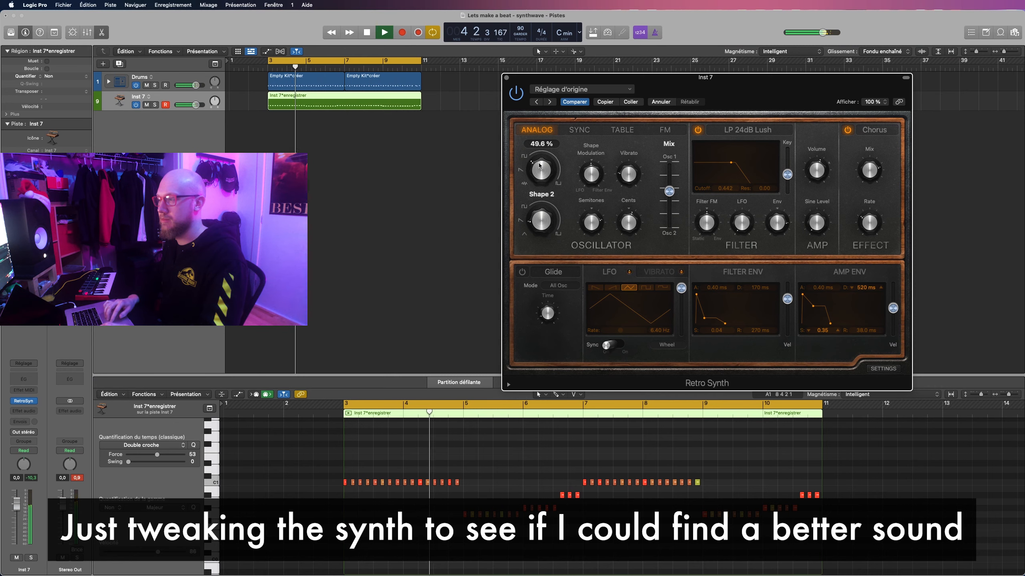
drag(541, 222, 549, 195)
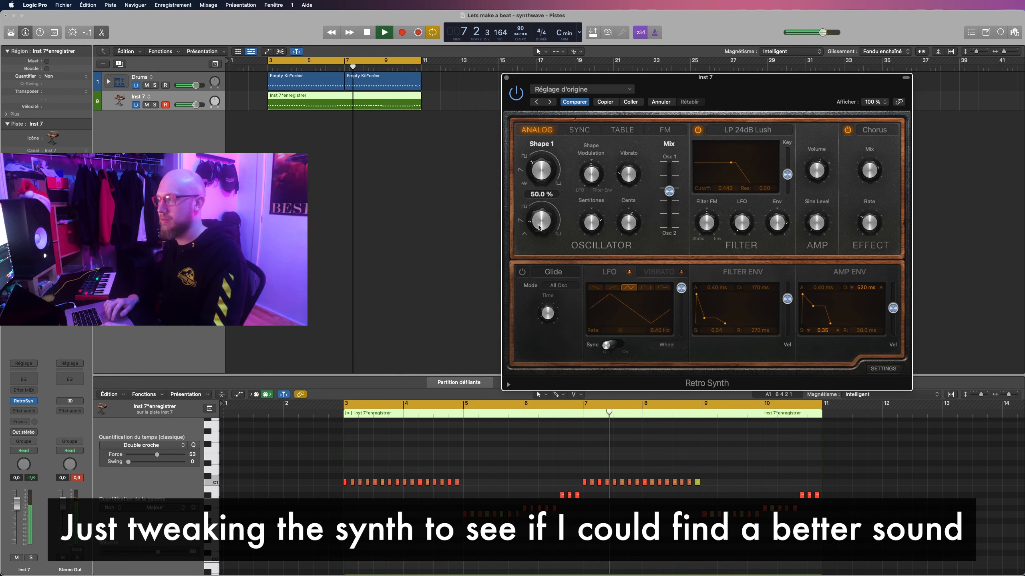
Step: Set the filter envelope's attack to 0.00 ms and the amp envelope's attack to 0.64 ms, ending playback
drag(716, 287, 717, 294)
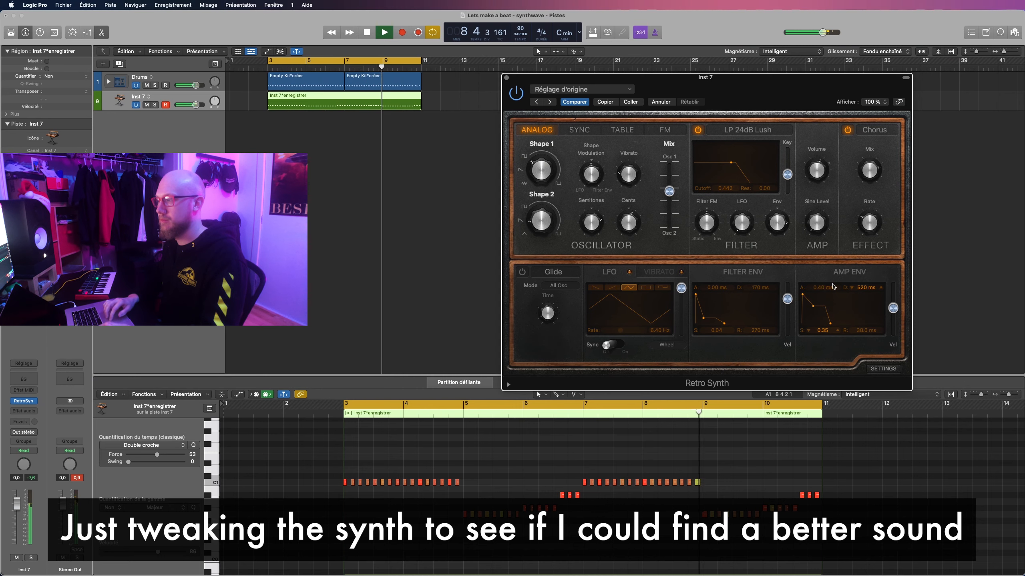
drag(827, 286, 823, 289)
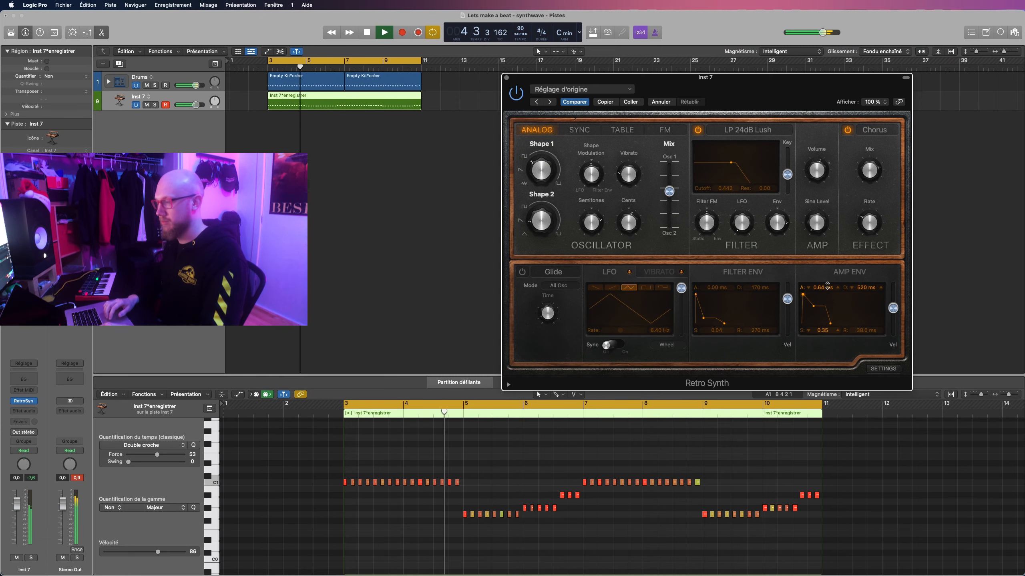
key(space)
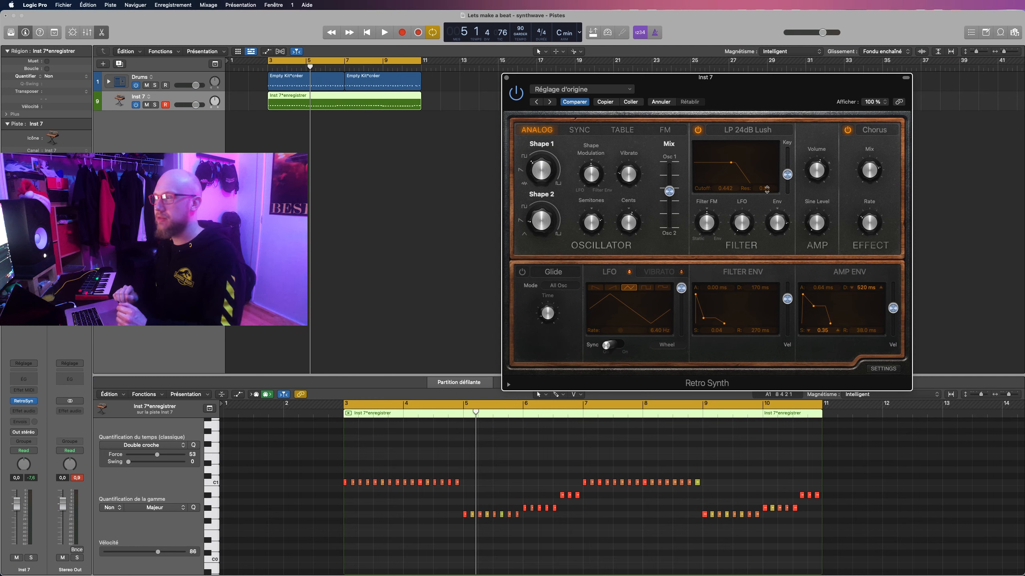
Step: Set the filter resonance to 0.06 while the loop plays and open the synth's settings
key(space)
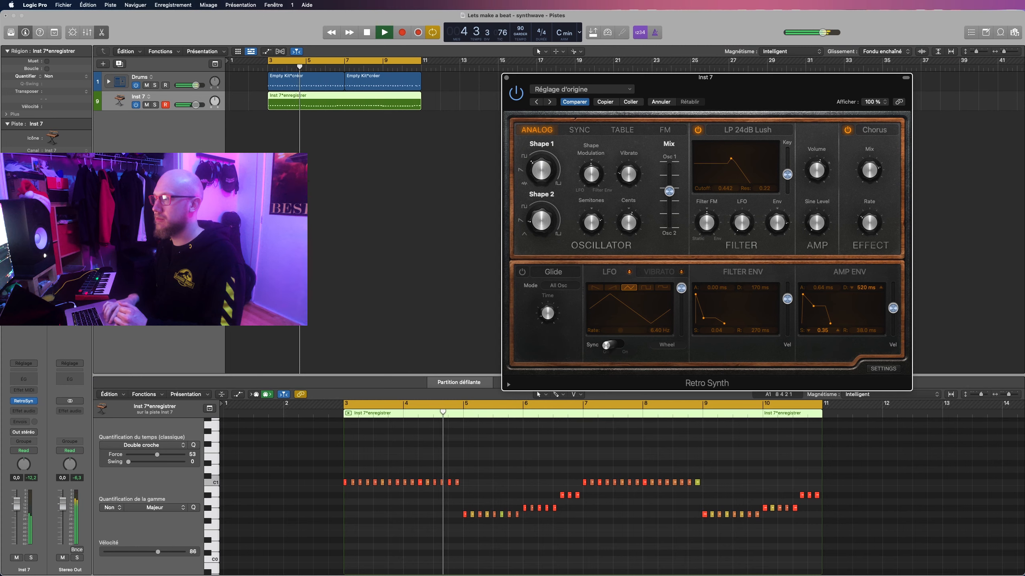
drag(765, 188, 764, 182)
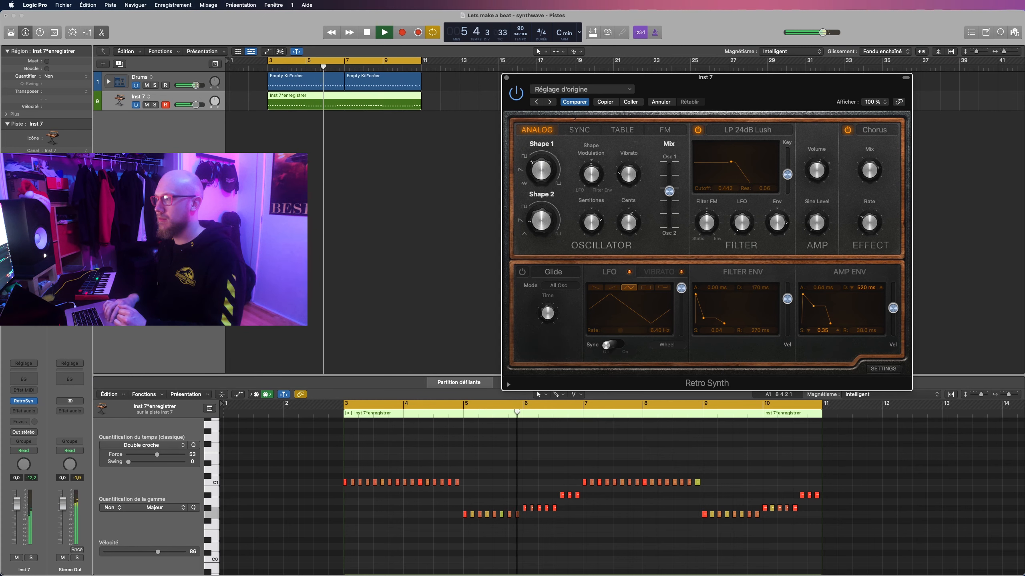
key(space)
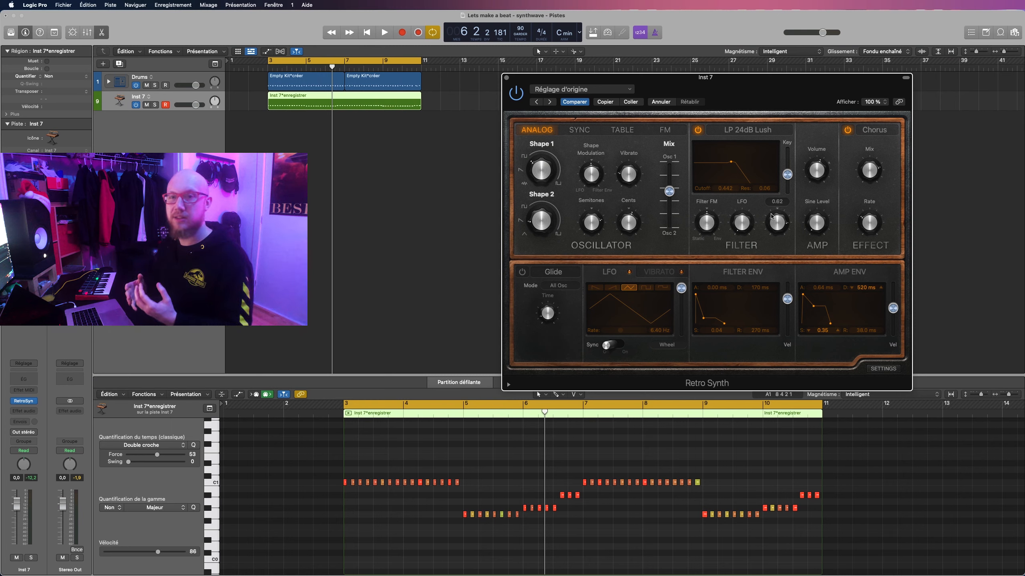
click(884, 369)
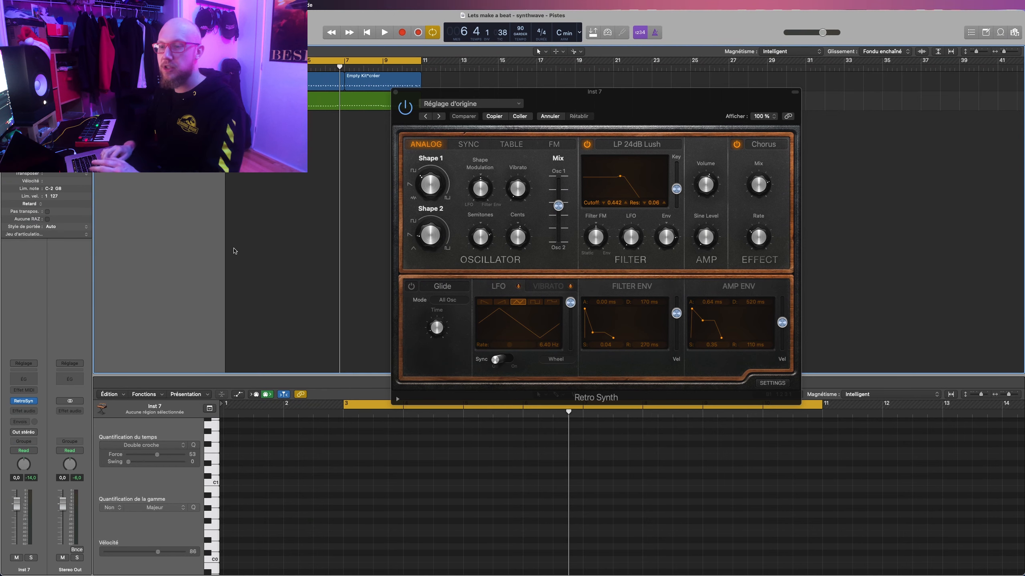
Step: Insert a stereo Ozone Imager 2 on the Inst 7 track and play the loop to examine the bass's stereo width
click(28, 412)
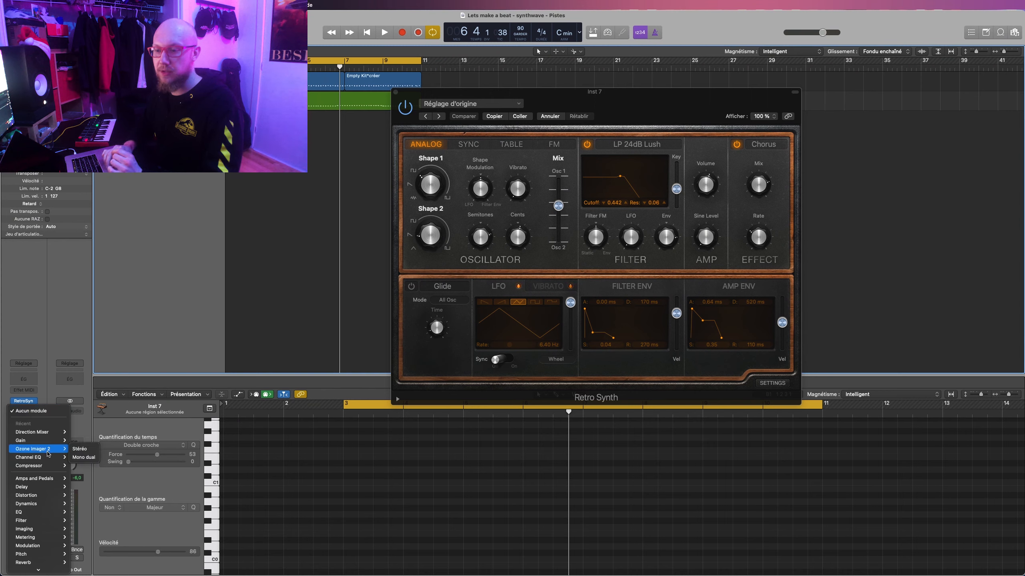
click(75, 451)
drag(320, 231, 278, 225)
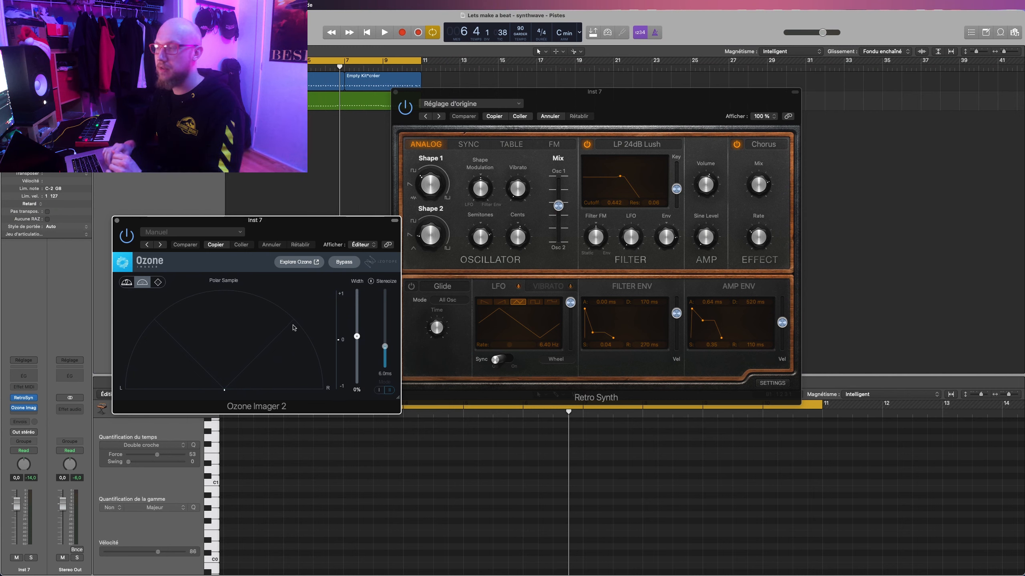
key(space)
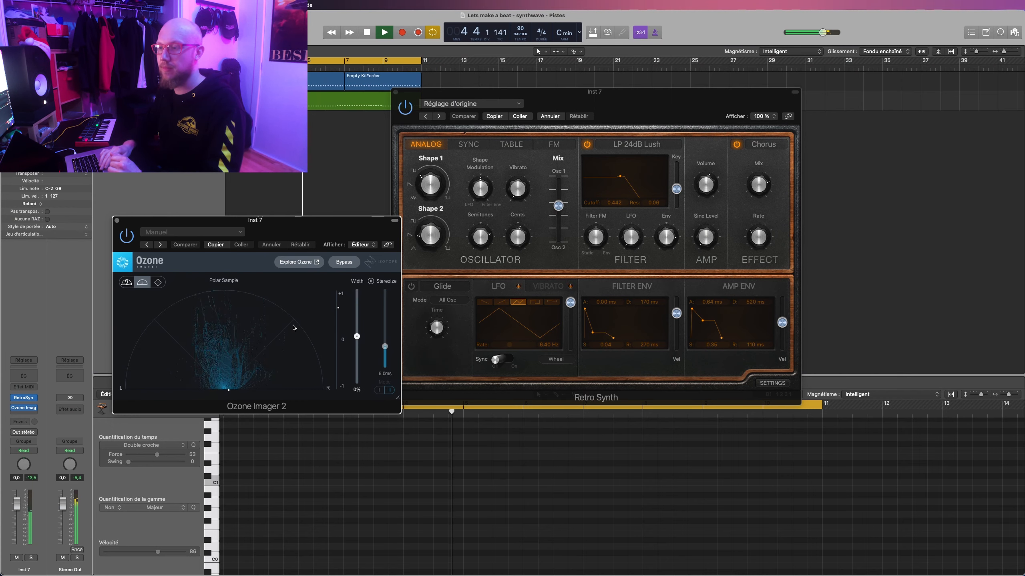
key(space)
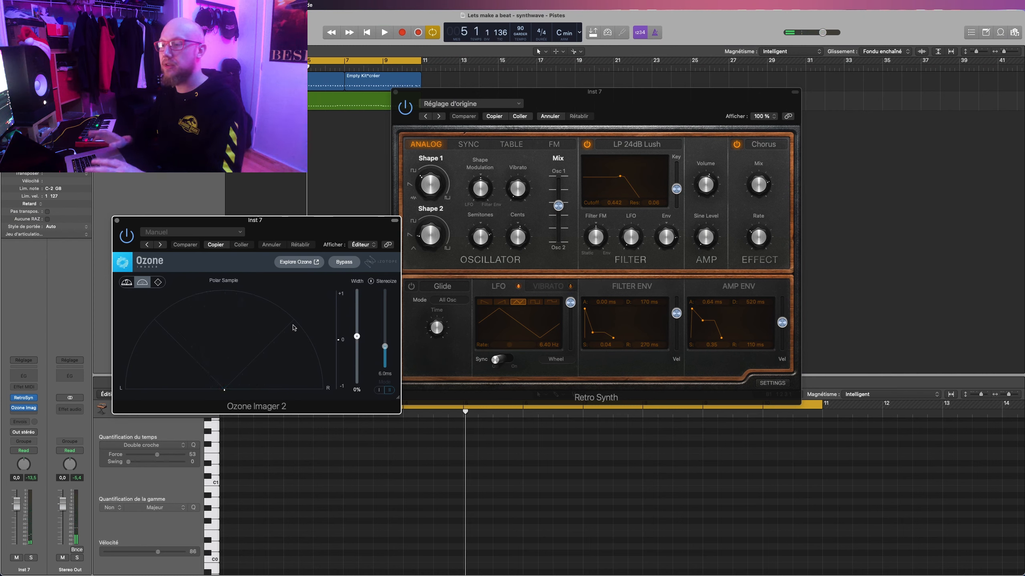
Step: Turn off the synth's Chorus effect and briefly play the loop to check the stereo image
click(741, 149)
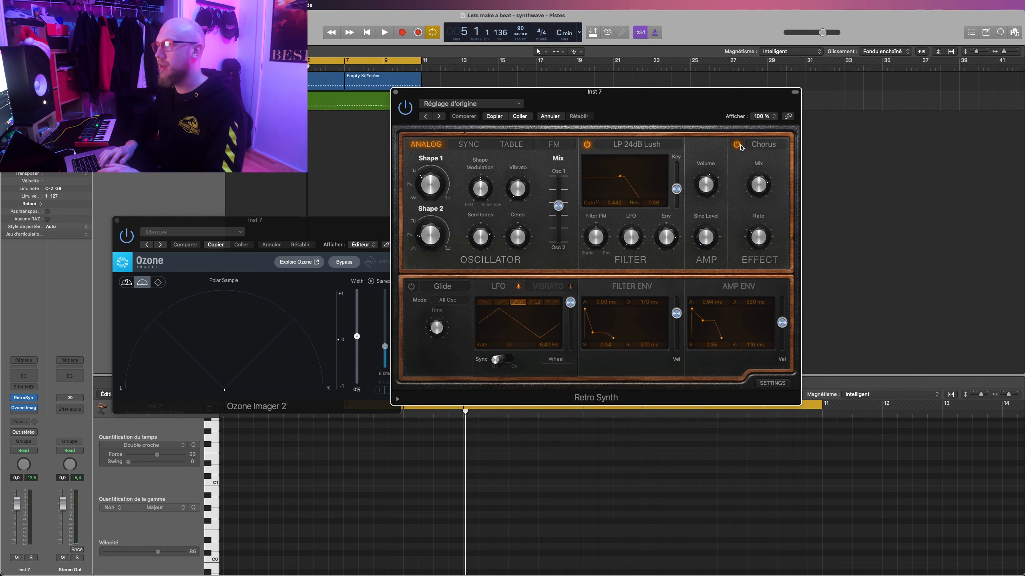
key(space)
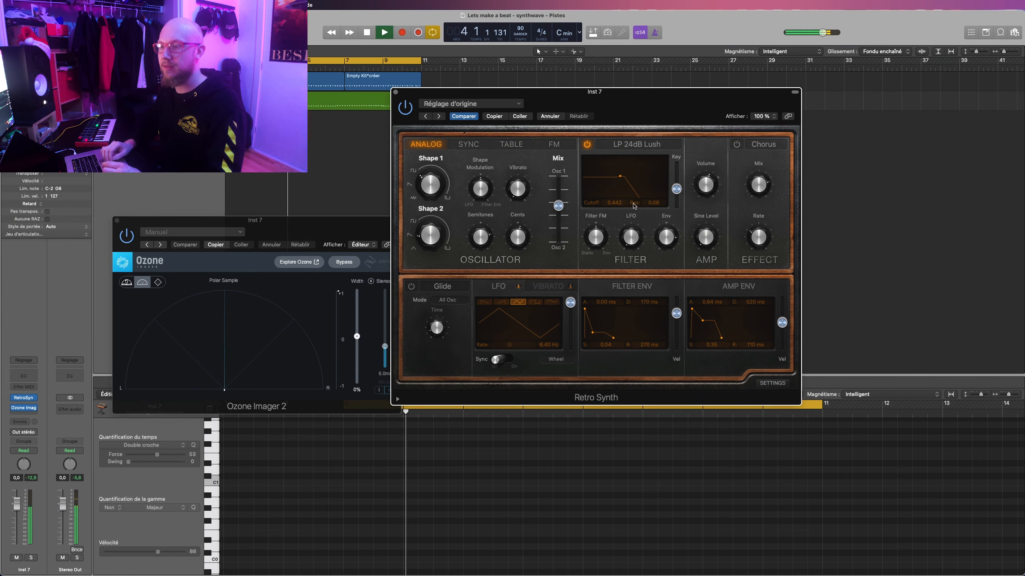
key(space)
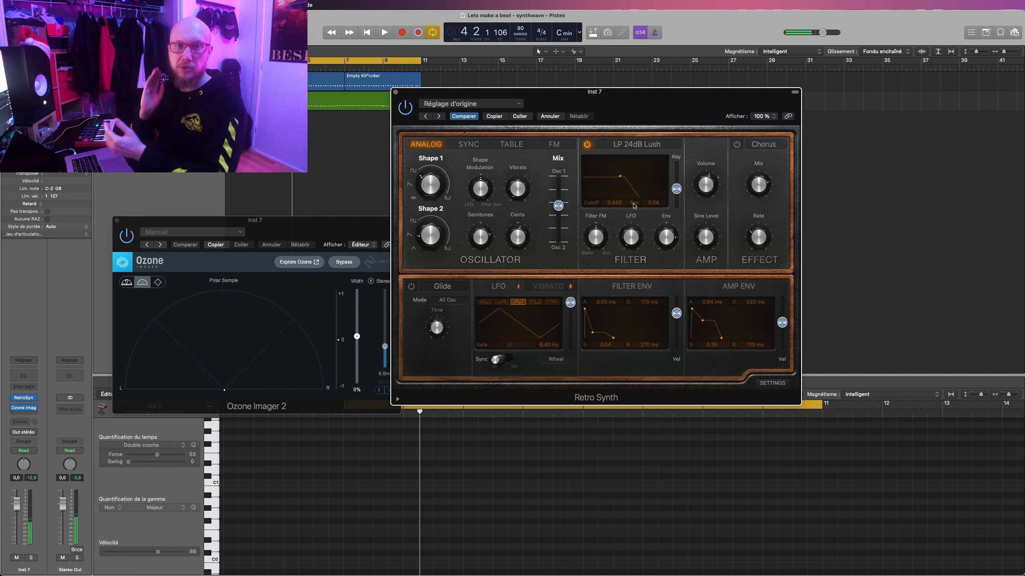
Step: Replace Ozone Imager 2 on the Inst 7 track with a dual-mono Channel EQ
click(35, 409)
mouse_move(36, 411)
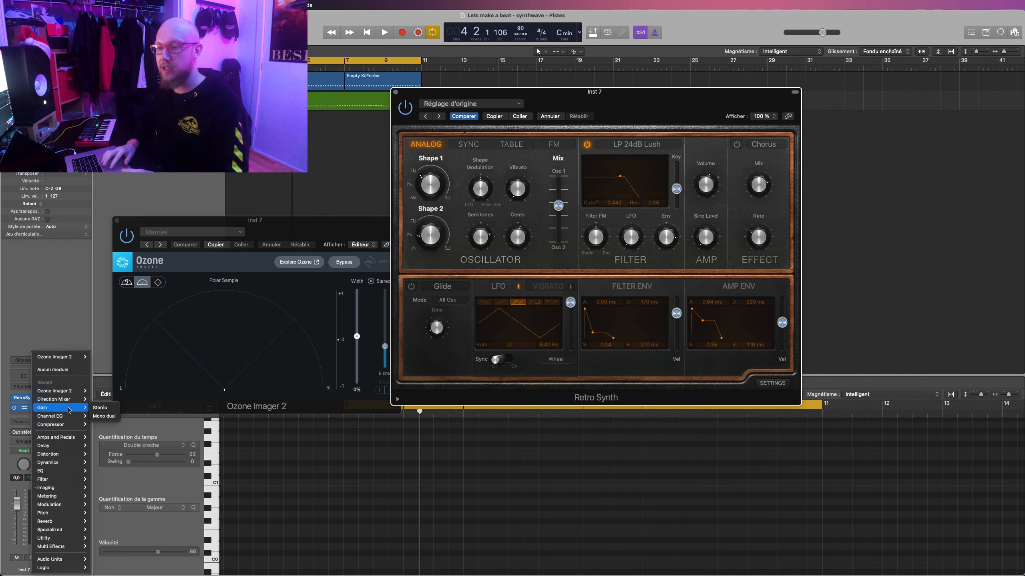
mouse_move(71, 417)
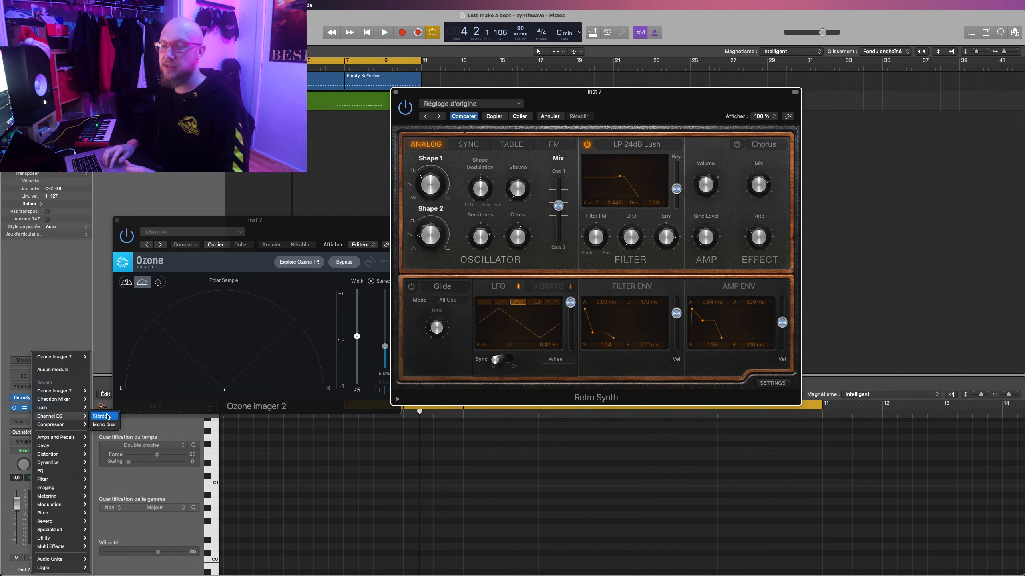
click(112, 427)
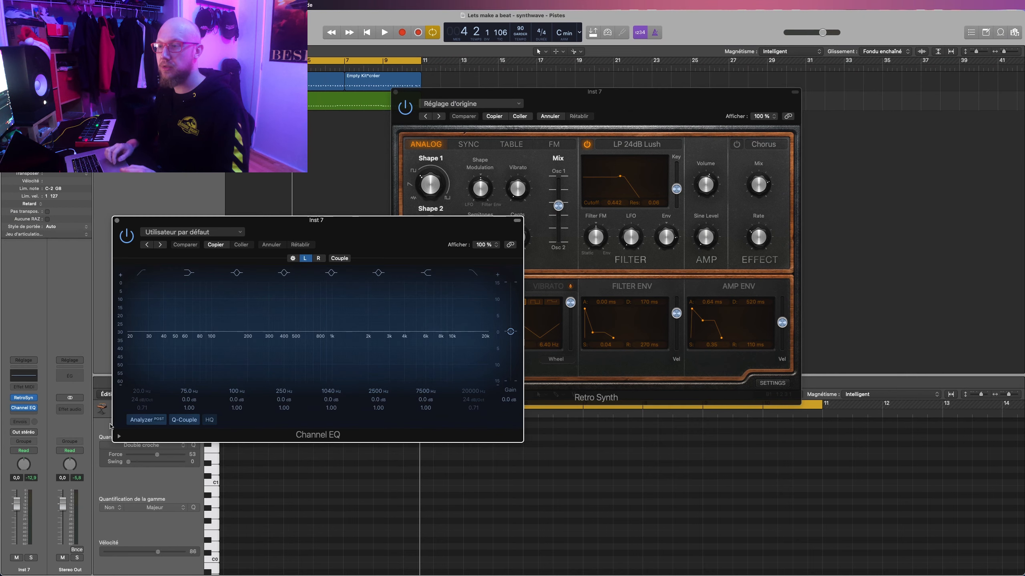
Step: Change the Channel EQ's channel configuration from Stereo to Mid/Side
click(294, 258)
click(177, 350)
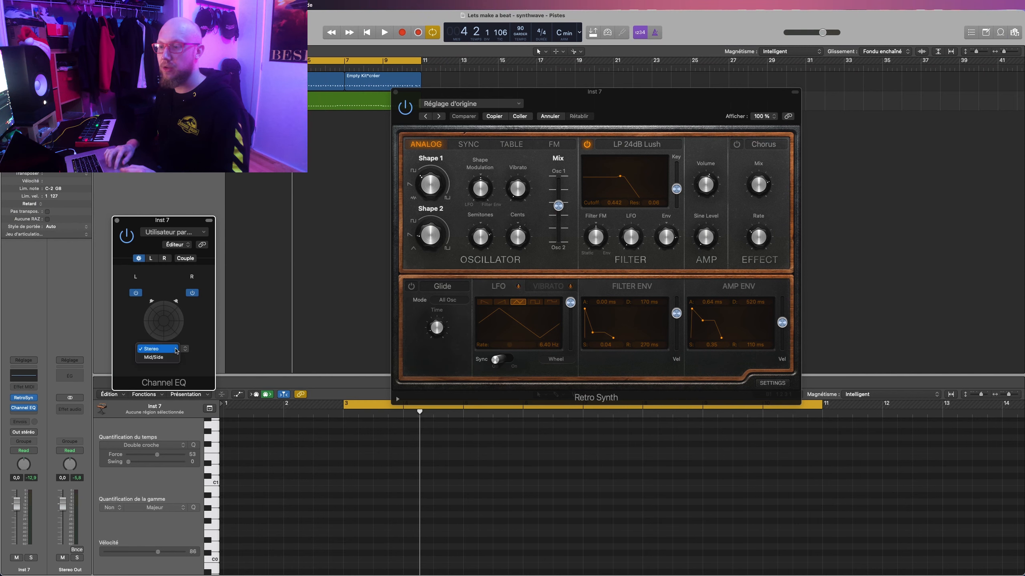
click(170, 358)
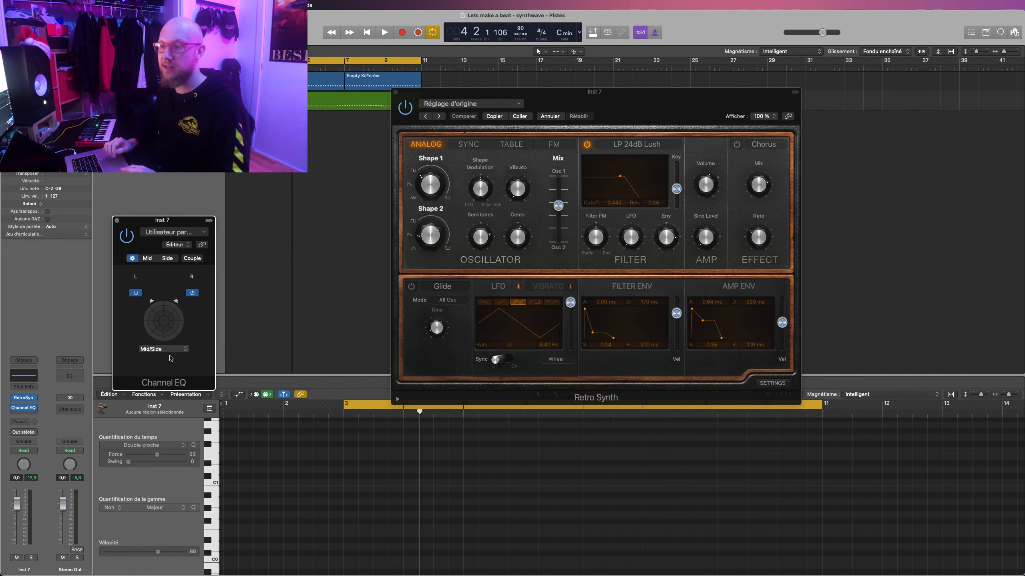
Step: Apply a 24 dB/Oct low cut at 119 Hz to the Side channel and compare it with the Mid channel's curve
click(138, 258)
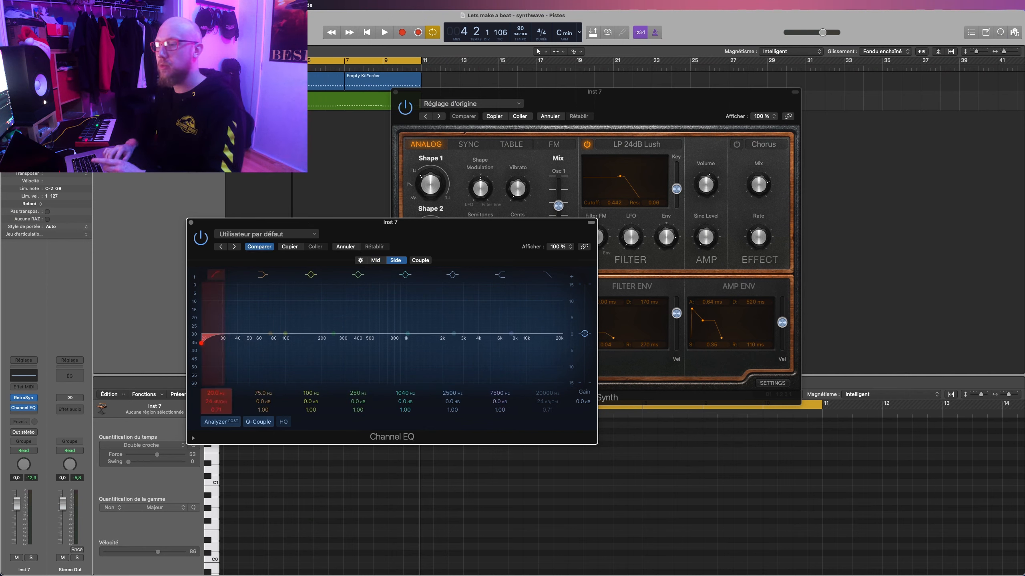
drag(201, 342, 288, 343)
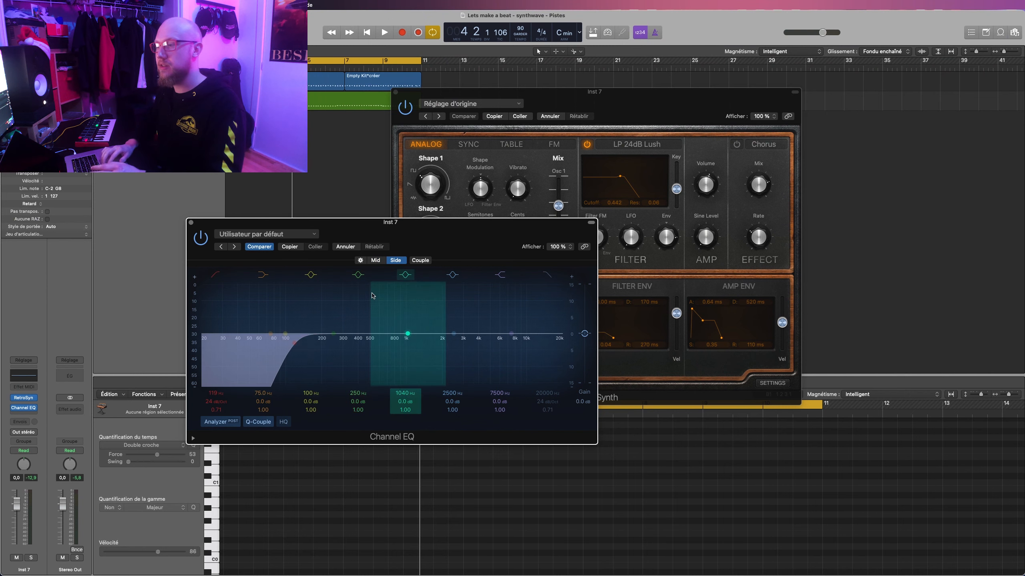
click(376, 260)
click(395, 260)
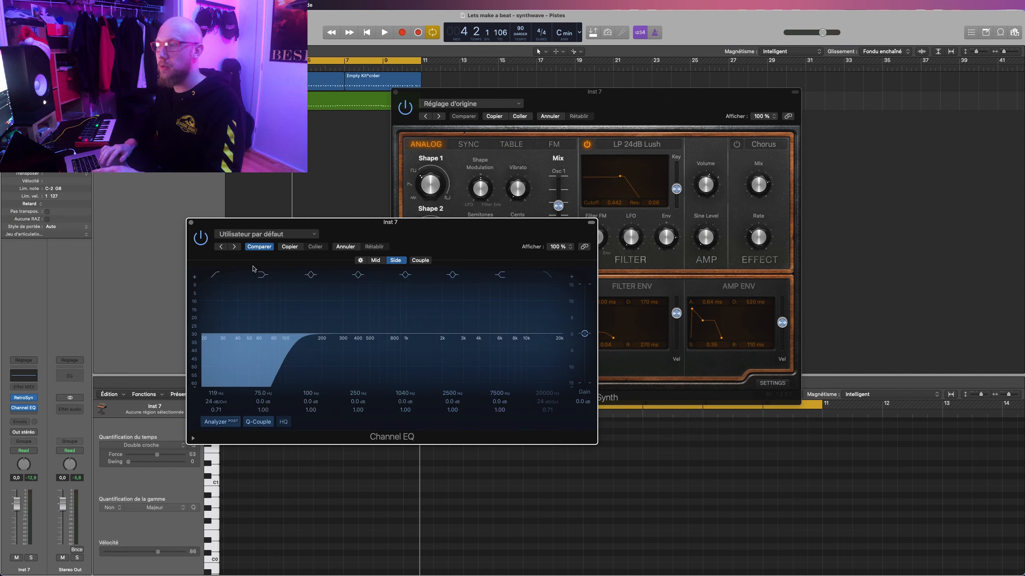
Step: Listen to the bass line with the Channel EQ active and bypassed
key(space)
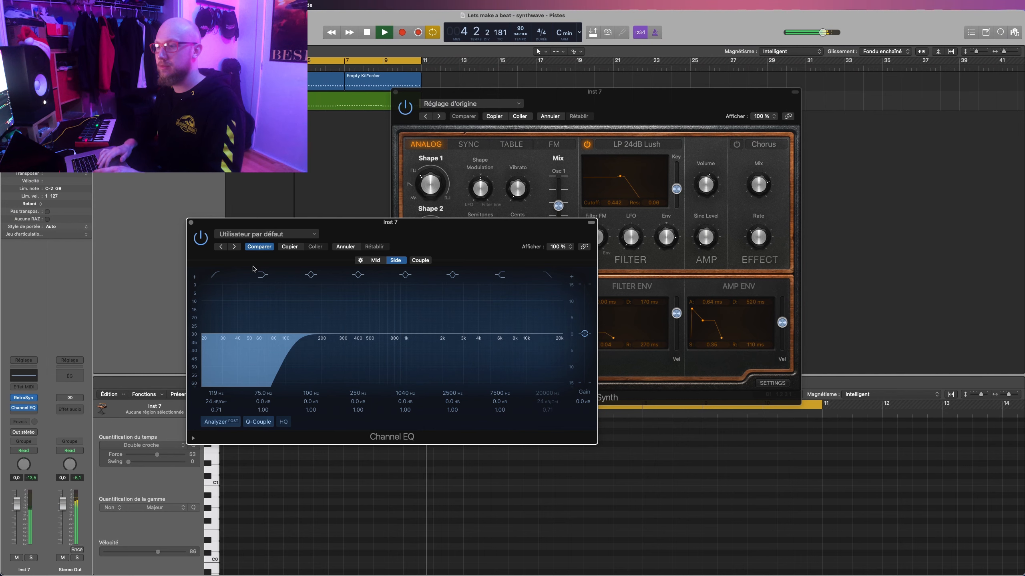
key(space)
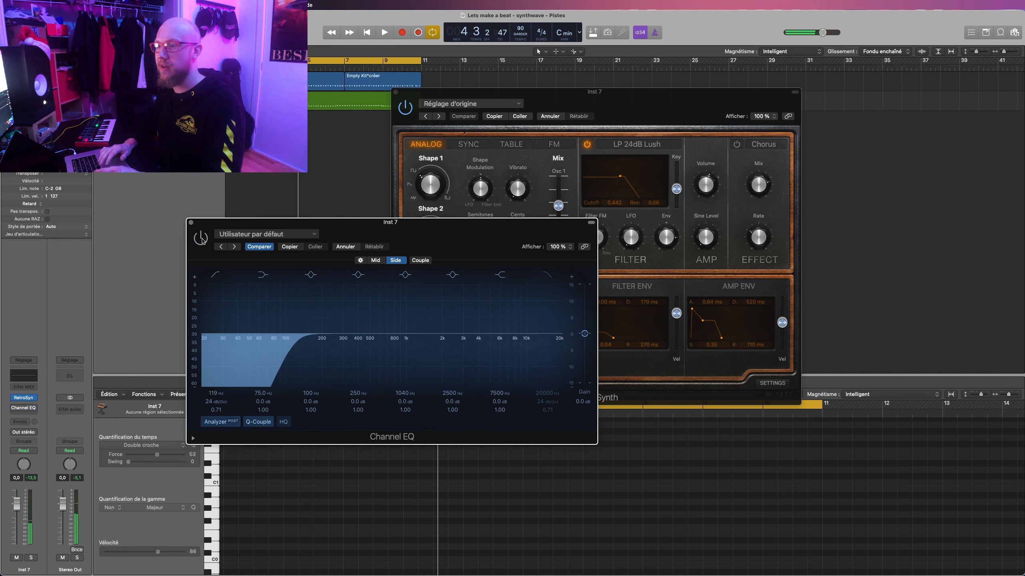
key(space)
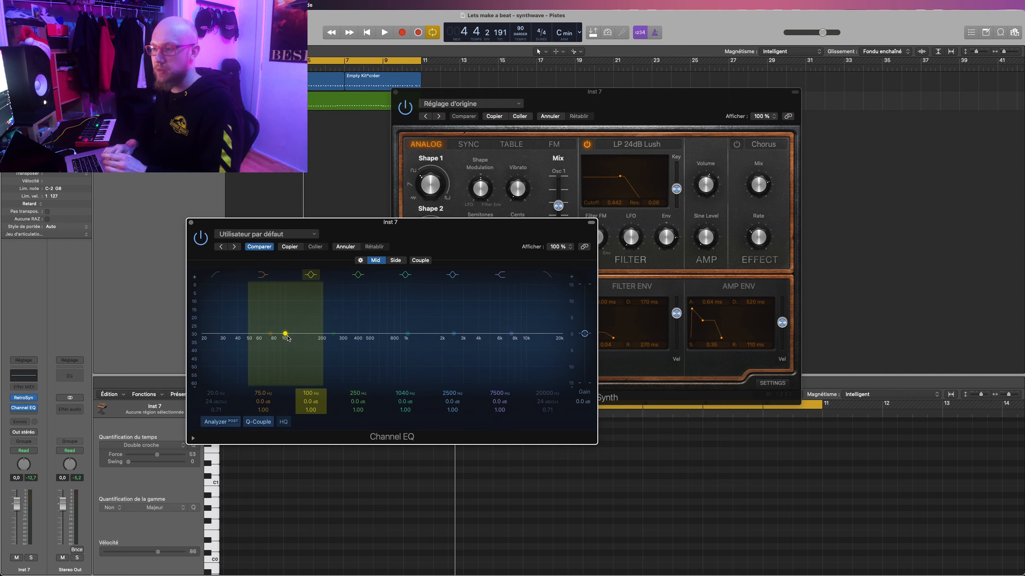
Step: On the Mid channel, boost the low shelf 4.9 dB at 107 Hz, add a low cut at 31 Hz, and start playback
drag(273, 337, 291, 318)
click(218, 276)
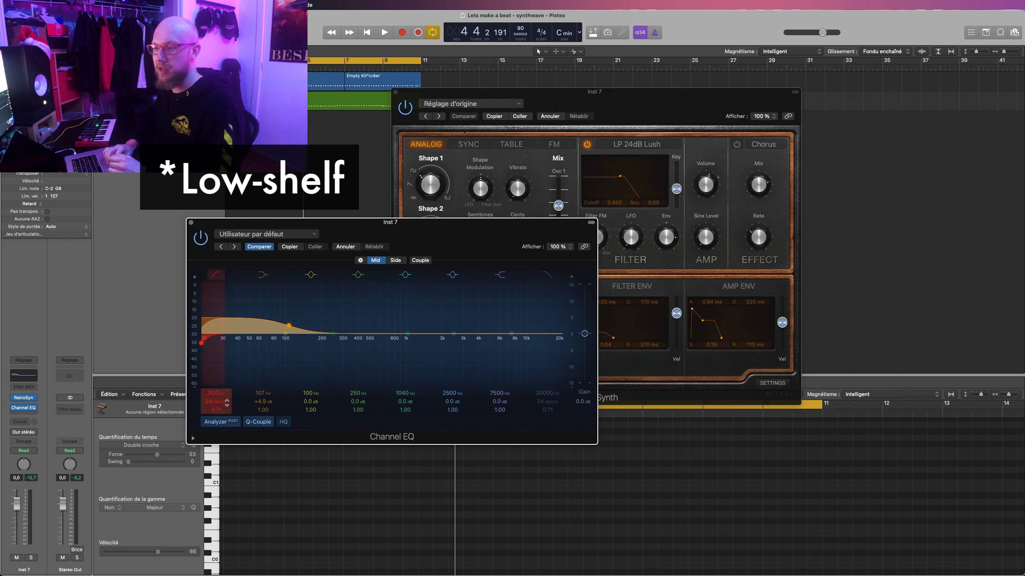
drag(214, 392, 215, 385)
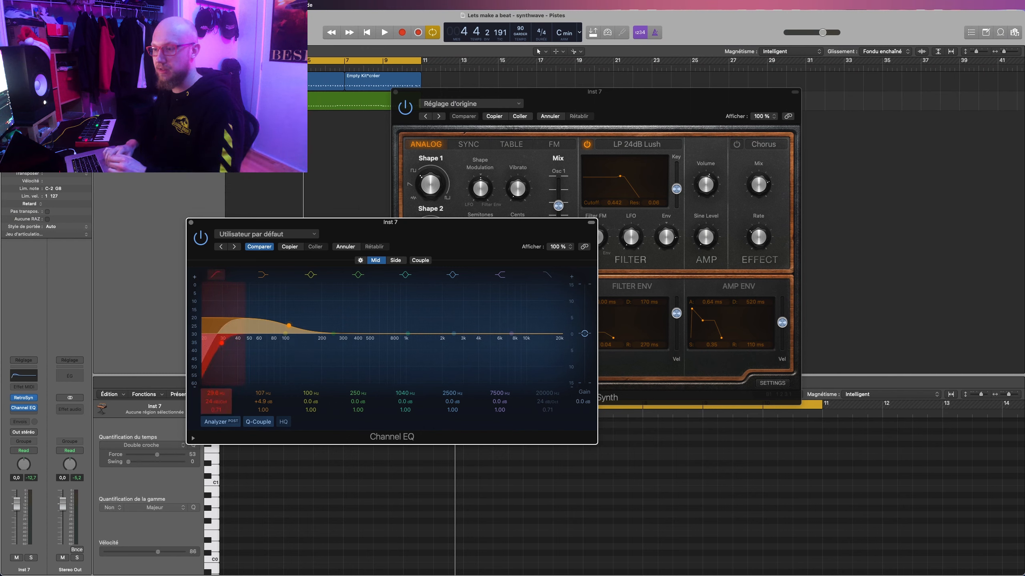
key(space)
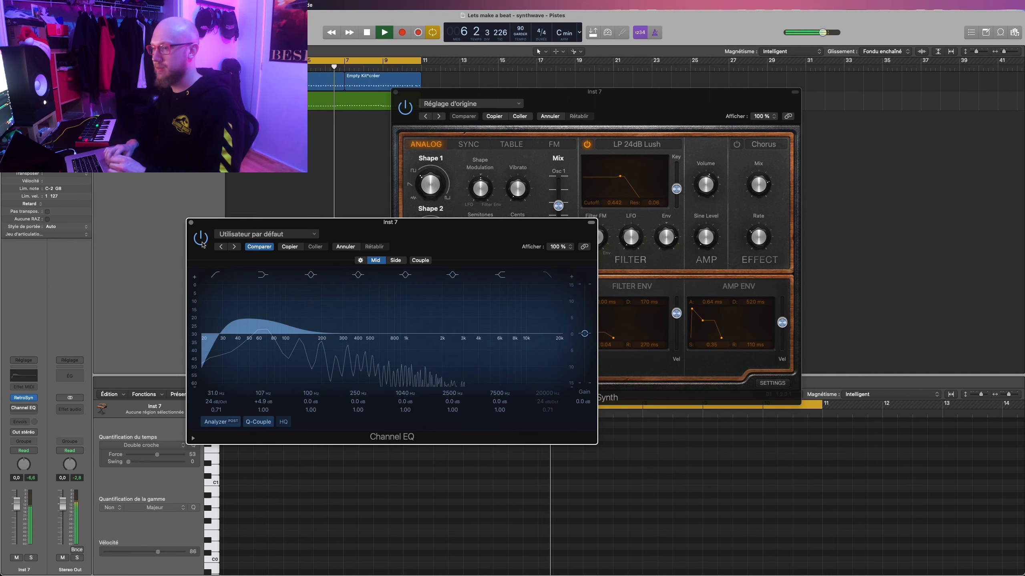
Step: Lower the Mid channel's 107 Hz low shelf gain to +2.1 dB and stop playback
drag(263, 402, 263, 414)
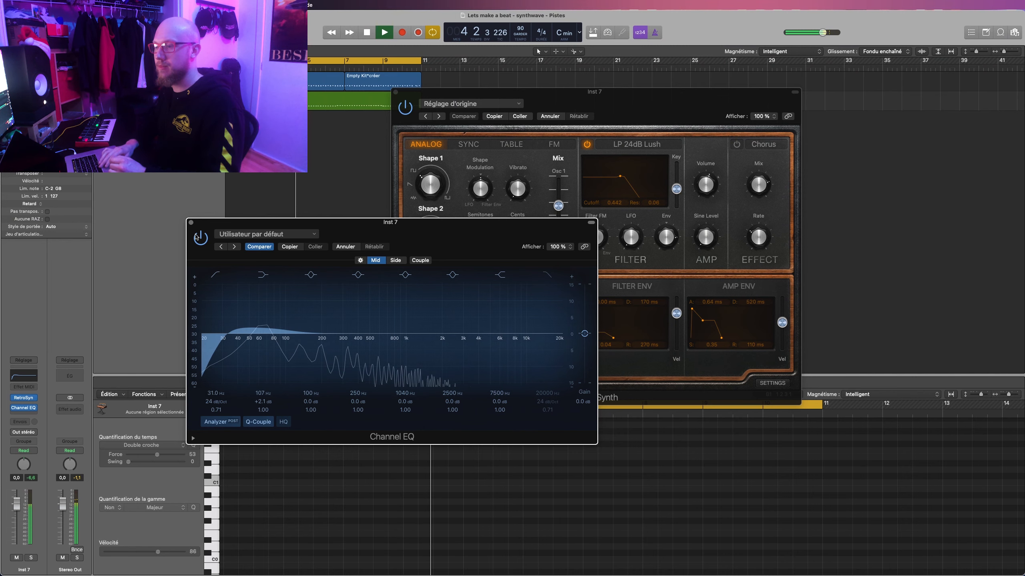
key(space)
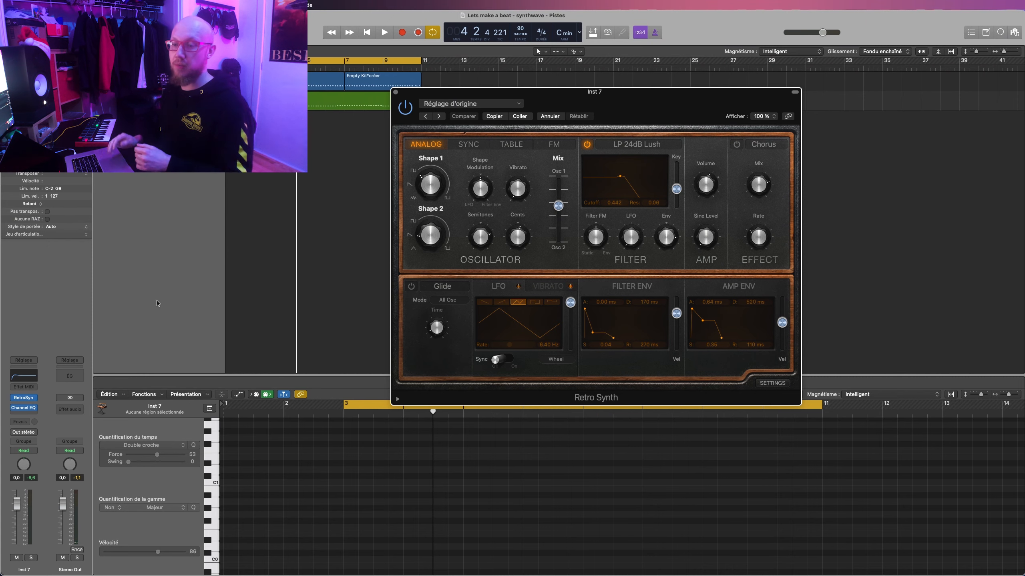
Step: Insert a Direction Mixer after the Channel EQ, split it at 91 Hz with low spread 0.00, and listen to the result
click(23, 416)
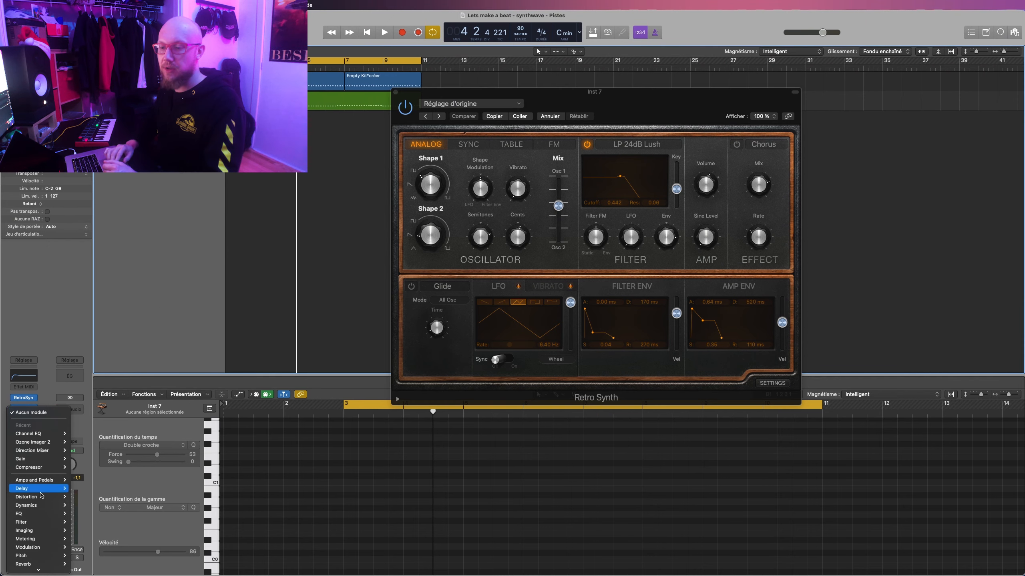
mouse_move(50, 525)
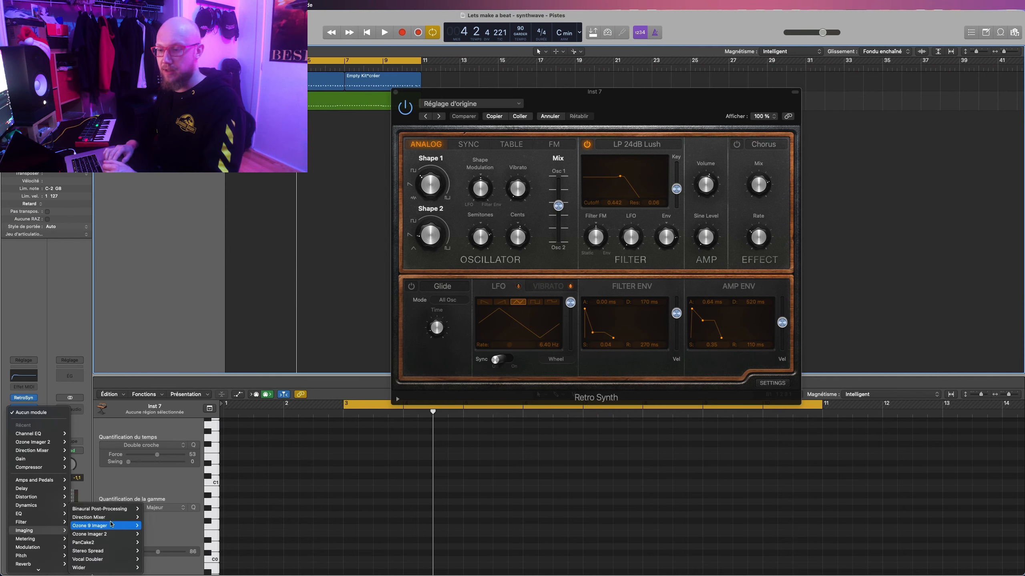
mouse_move(108, 521)
click(153, 517)
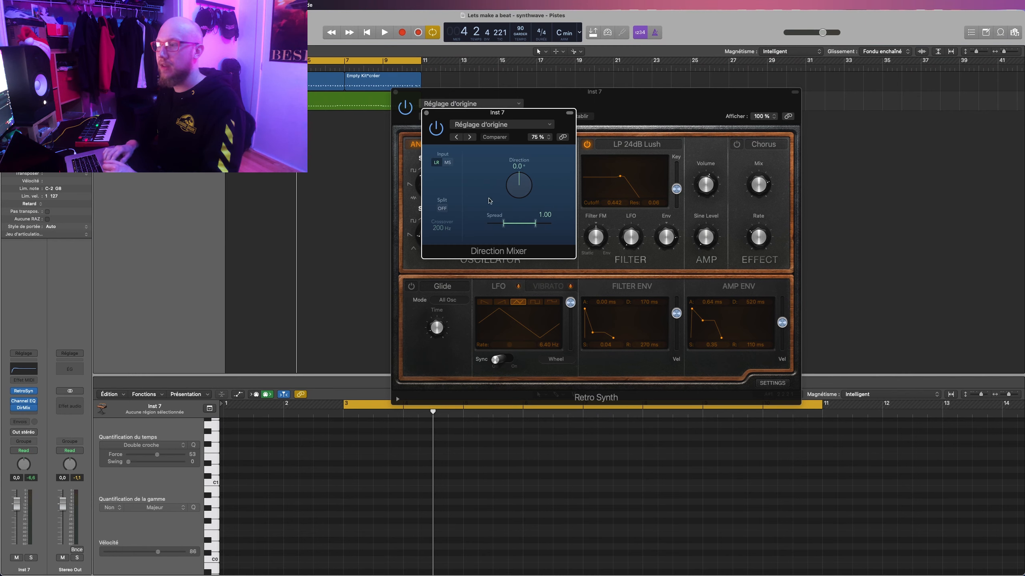
click(442, 209)
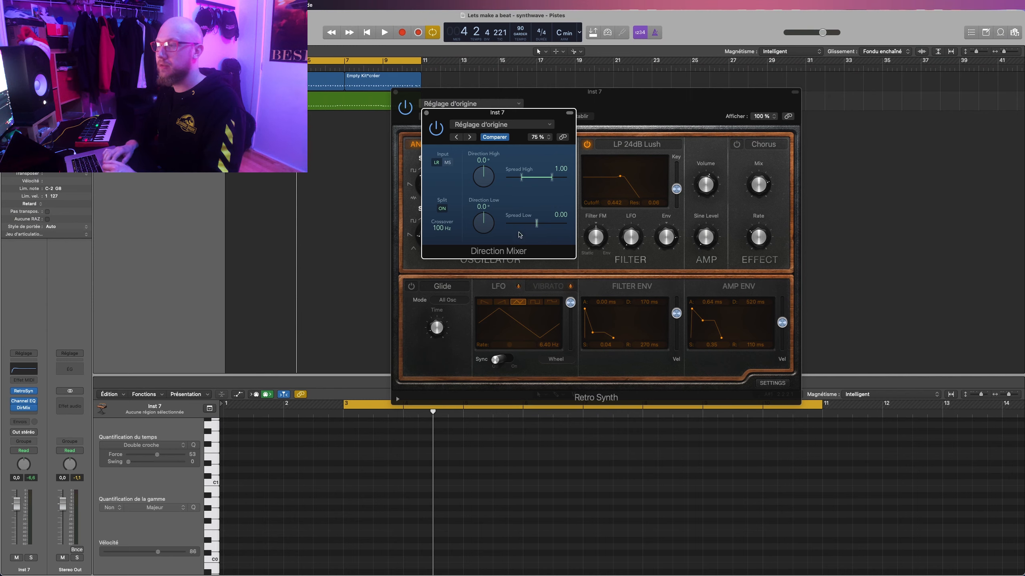
key(space)
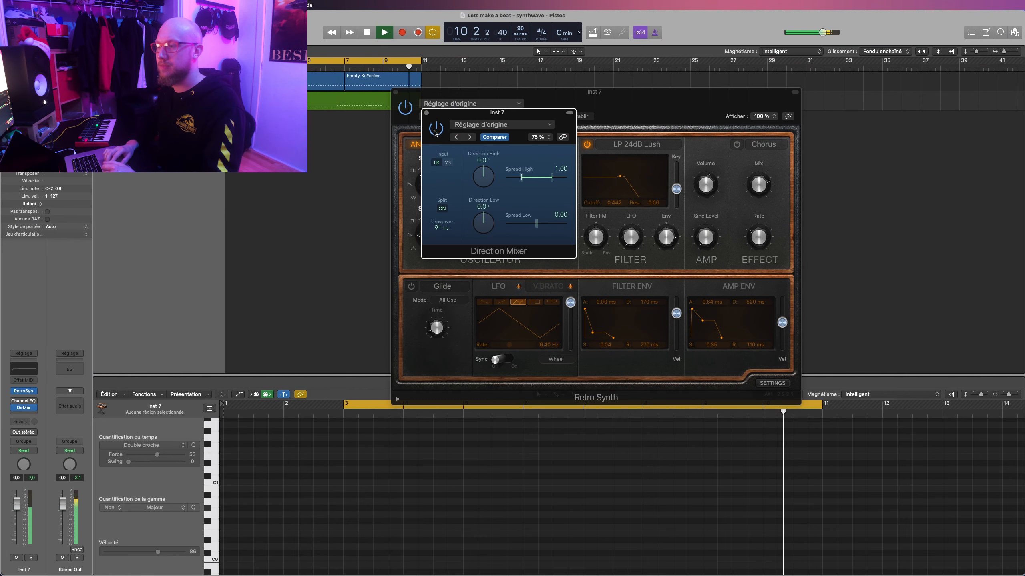
key(space)
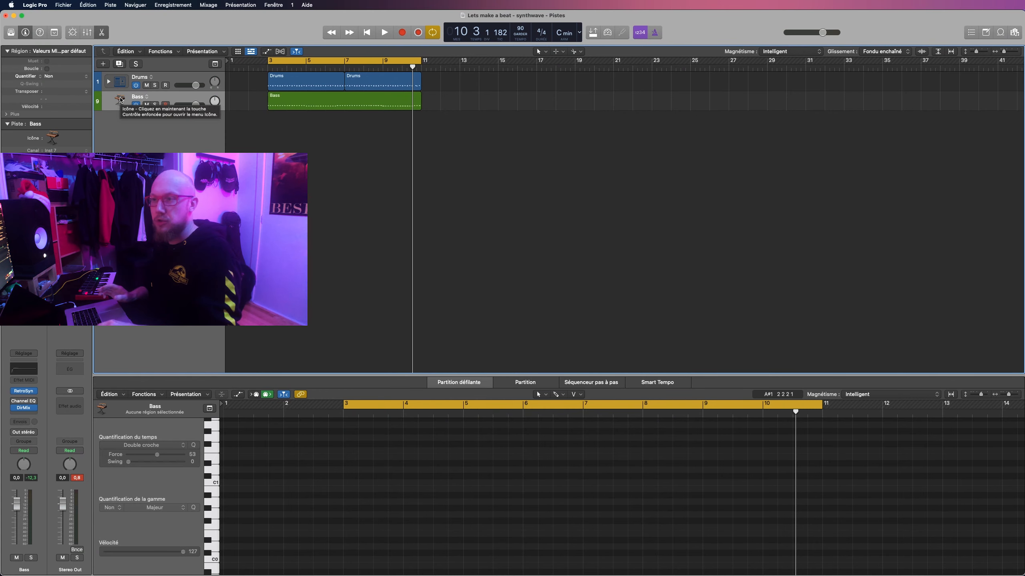
Step: Create a new software instrument track below Bass and load Kontakt as its instrument
key(alt+super+s)
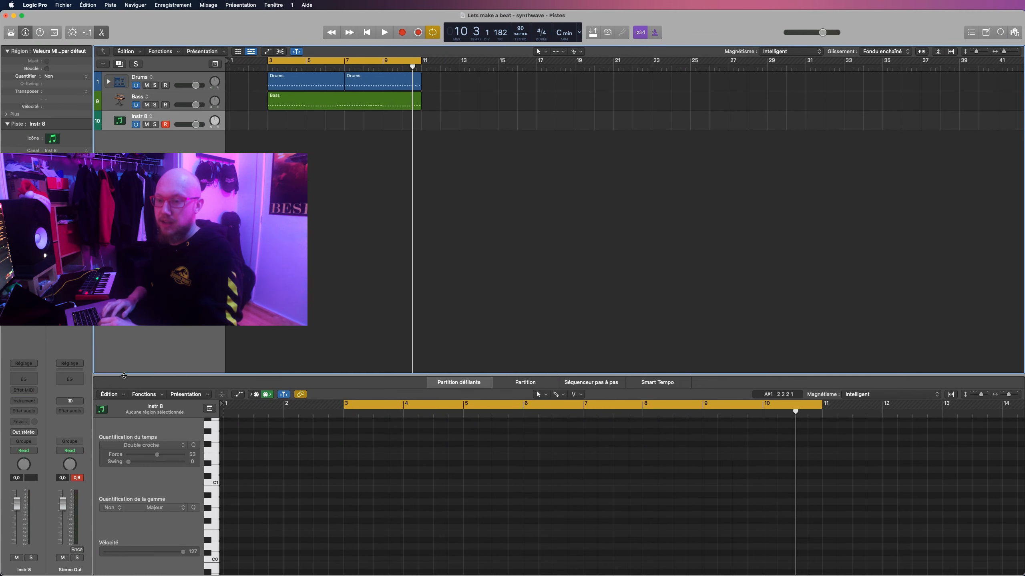
click(30, 401)
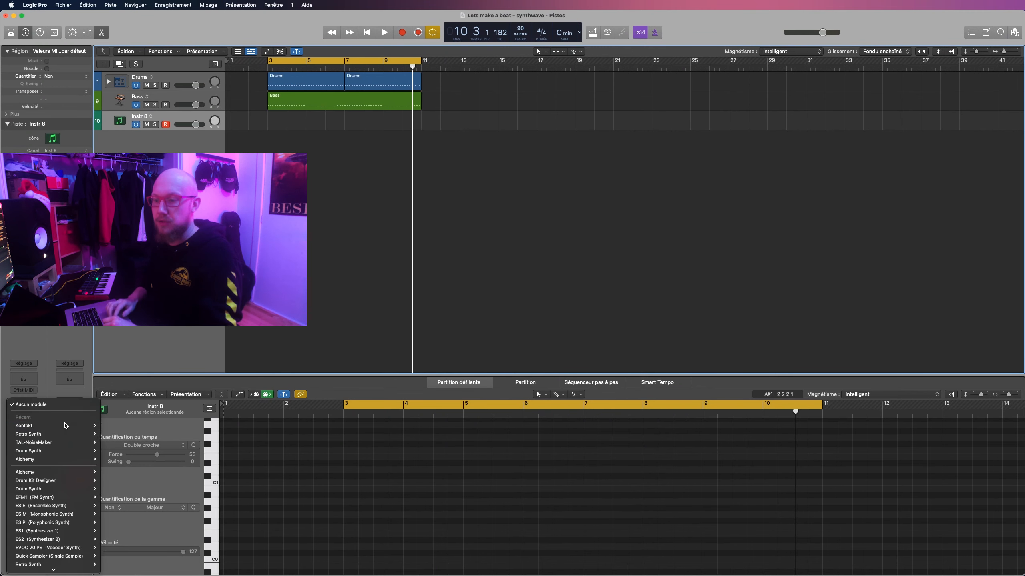
click(66, 426)
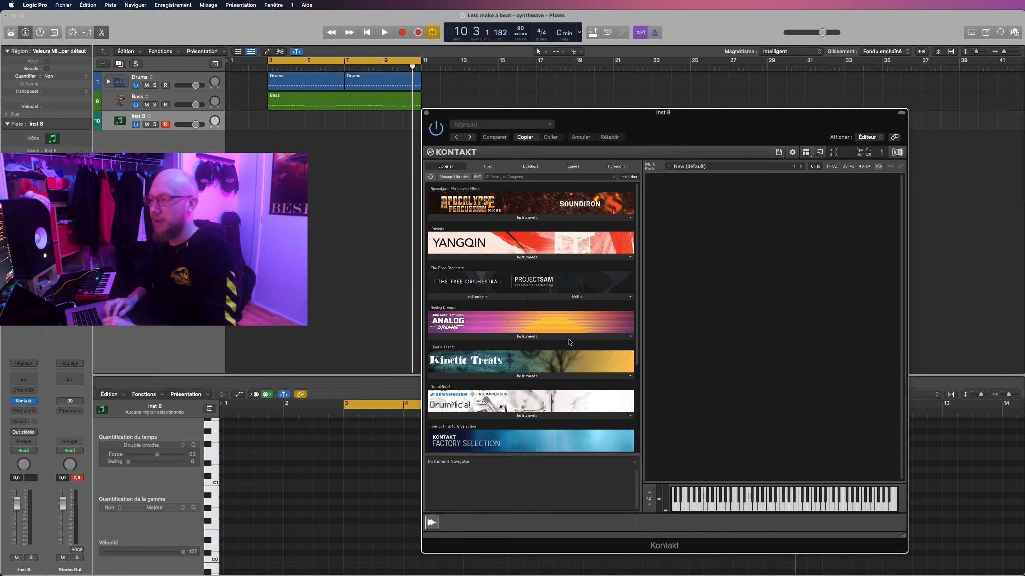
Step: Load the Analog Dreams instrument from the Kontakt library, trying Analog Dreams 2.0 before returning to the original version
click(567, 336)
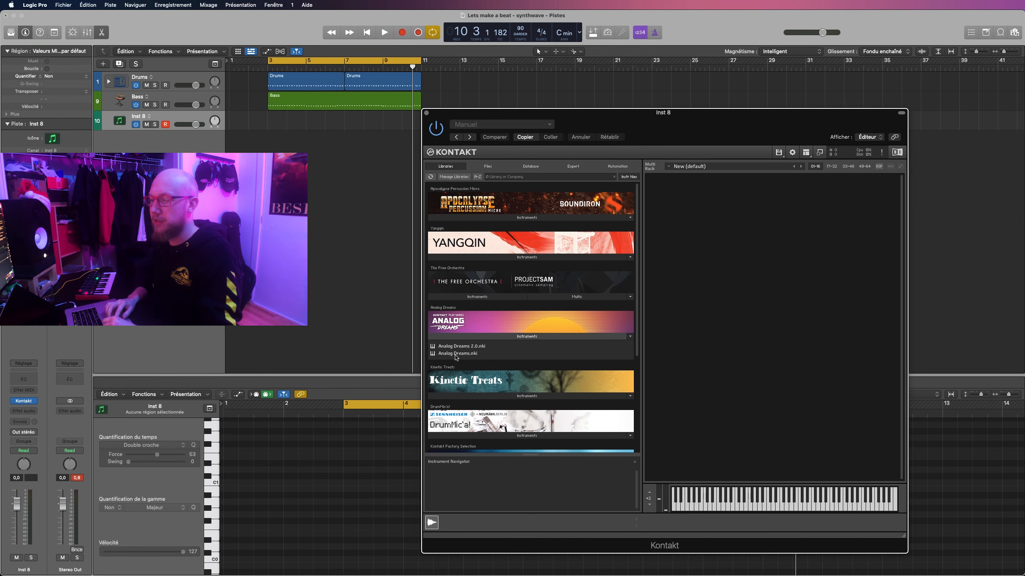
drag(455, 354, 779, 280)
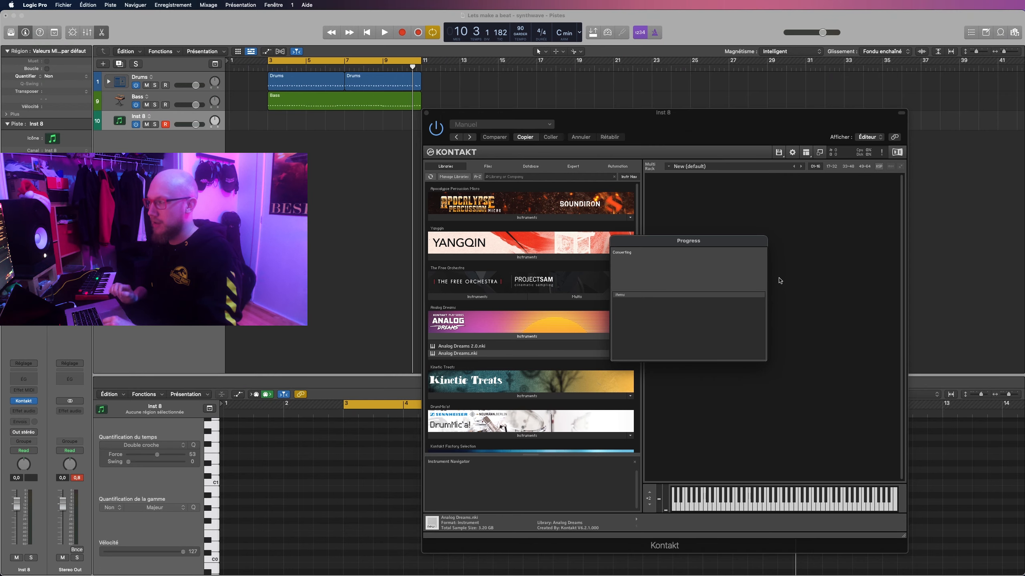
drag(843, 114, 669, 70)
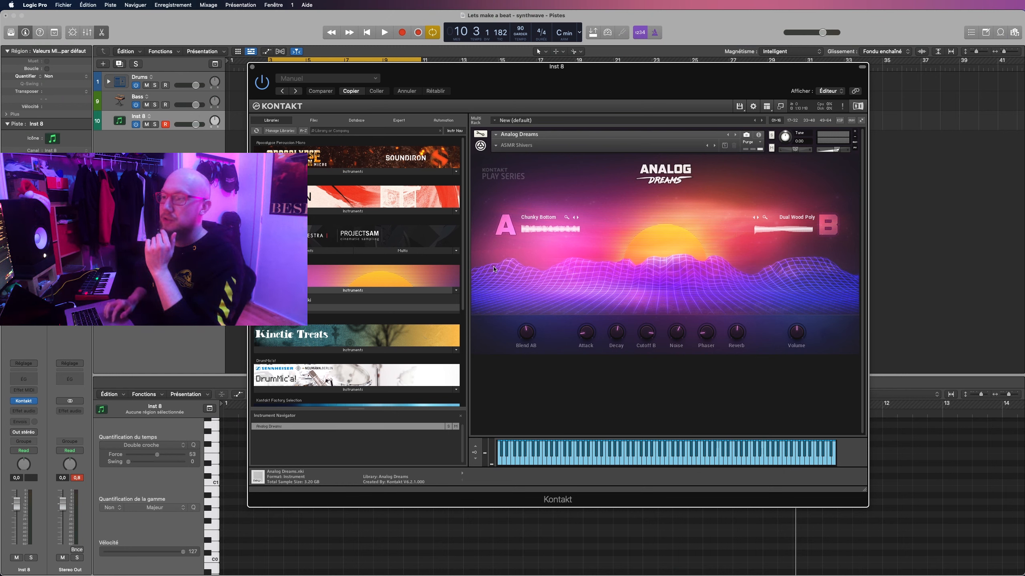
drag(318, 303, 637, 219)
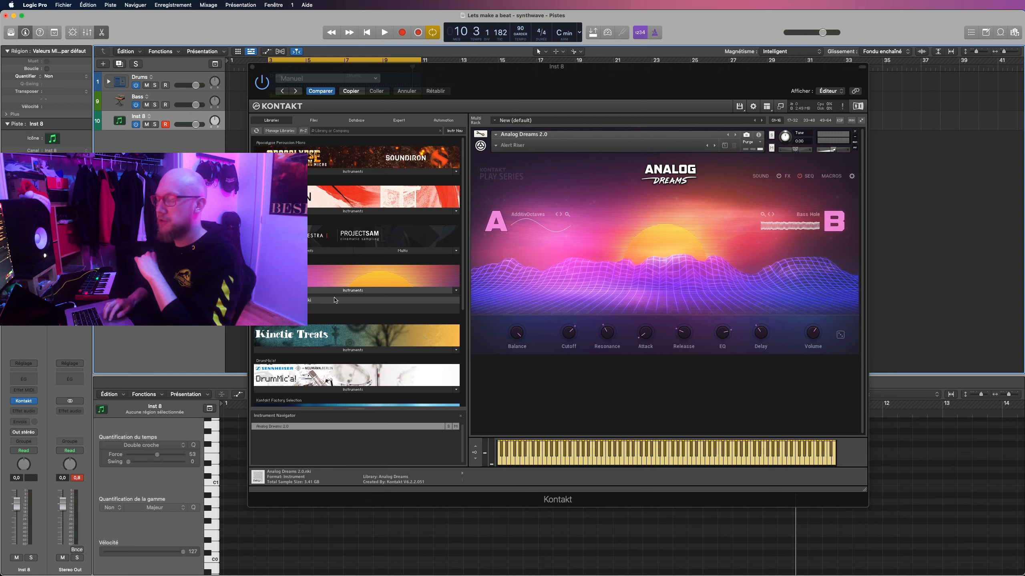
drag(371, 307, 678, 244)
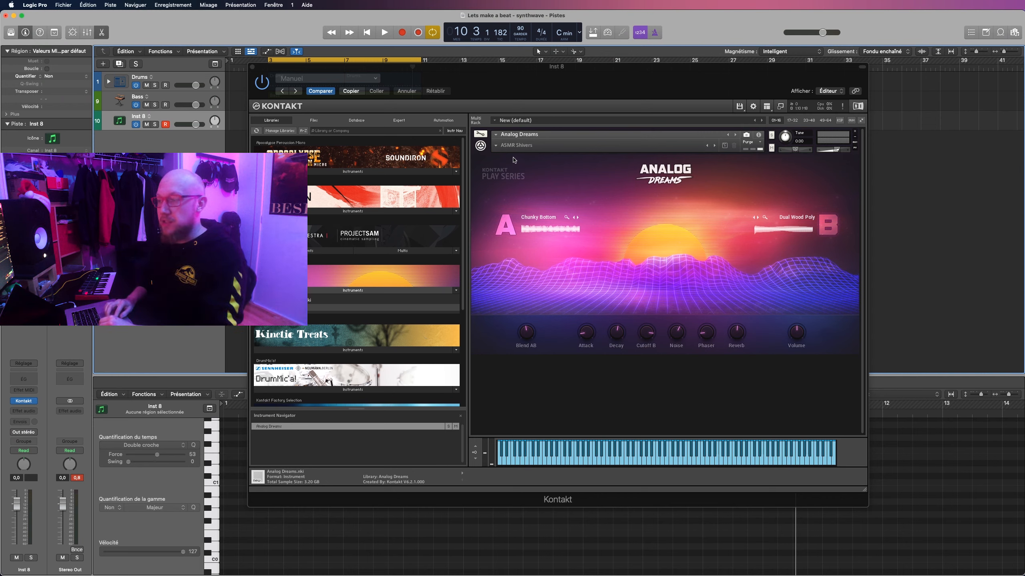
Step: Choose the Full Spectrum bass preset in Analog Dreams and look through the sound sources for layer A
click(509, 145)
mouse_move(505, 153)
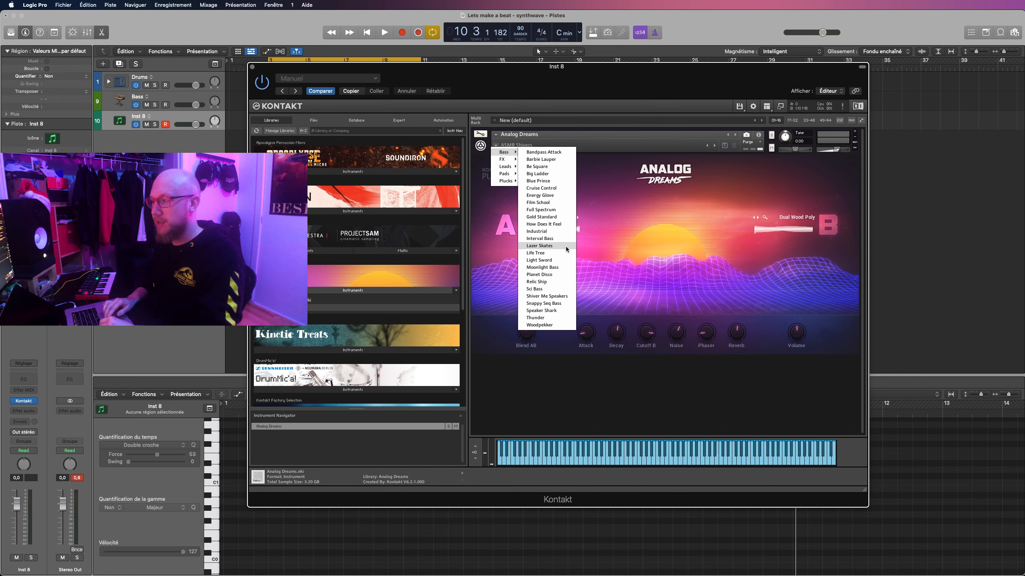
click(543, 209)
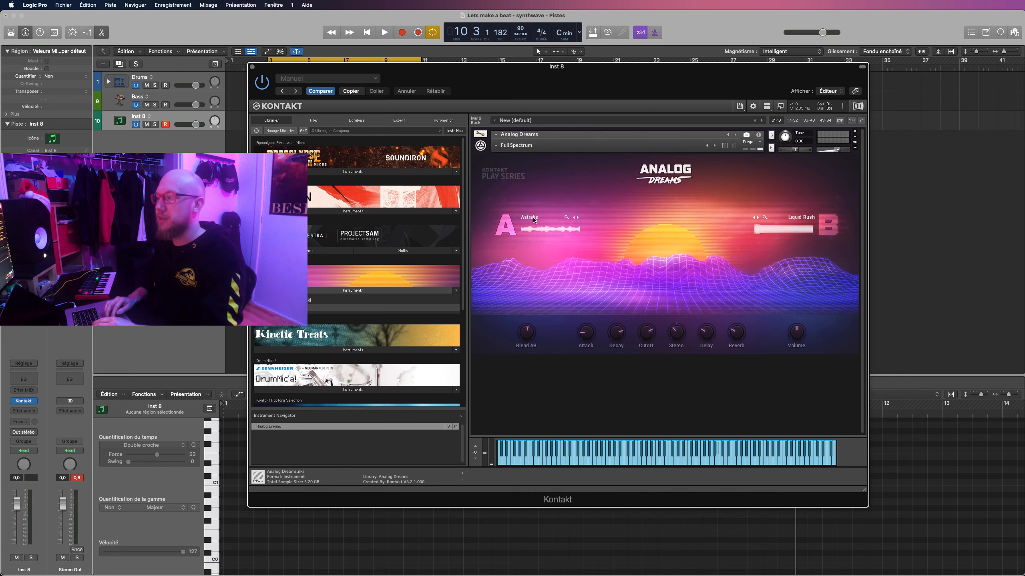
click(535, 220)
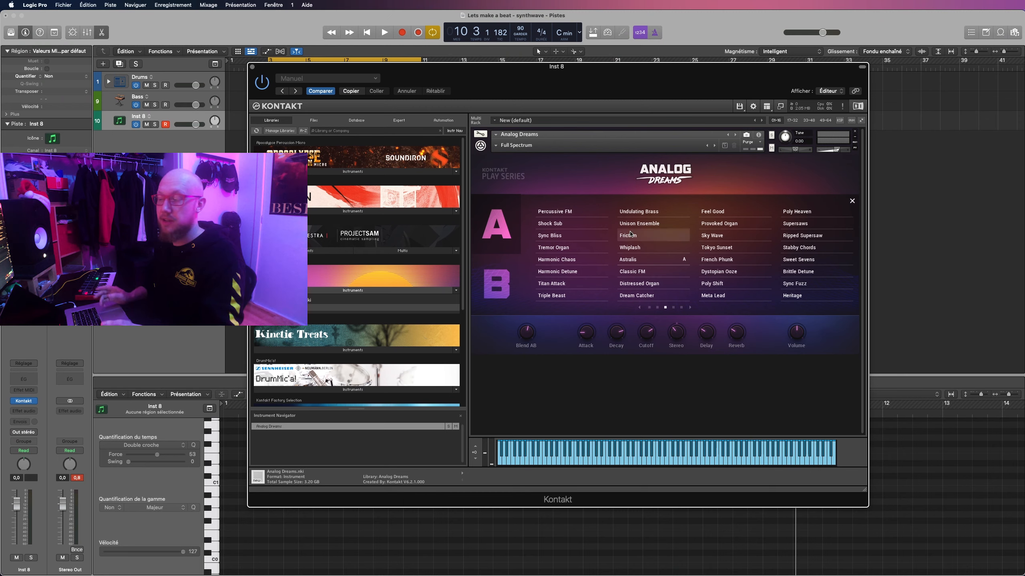
click(852, 201)
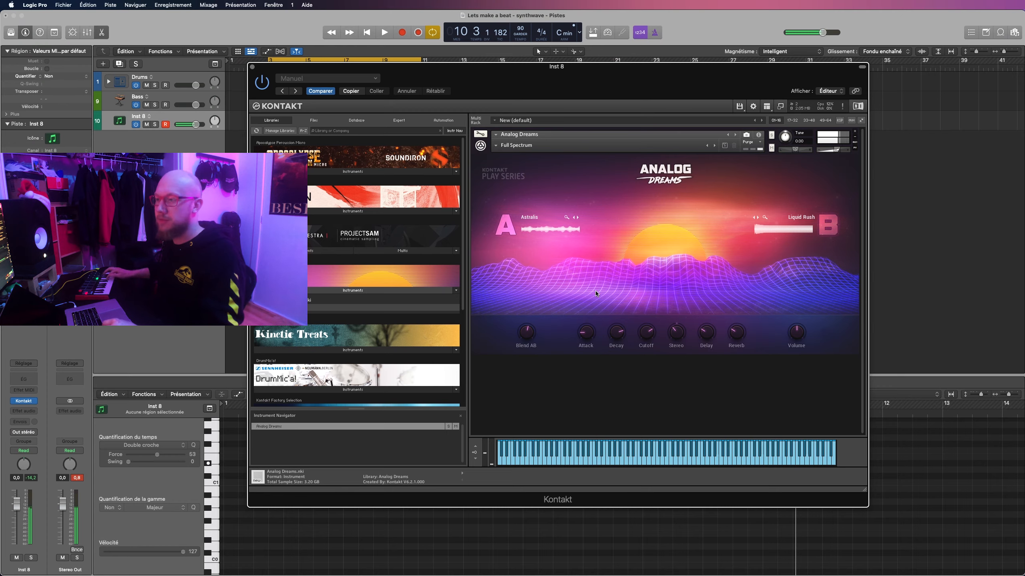
Step: Group the Bass and Inst 8 tracks under a summing stack holding the Bass region, and add an upward-shifting Transposer to Inst 8
drag(489, 86, 605, 81)
click(329, 133)
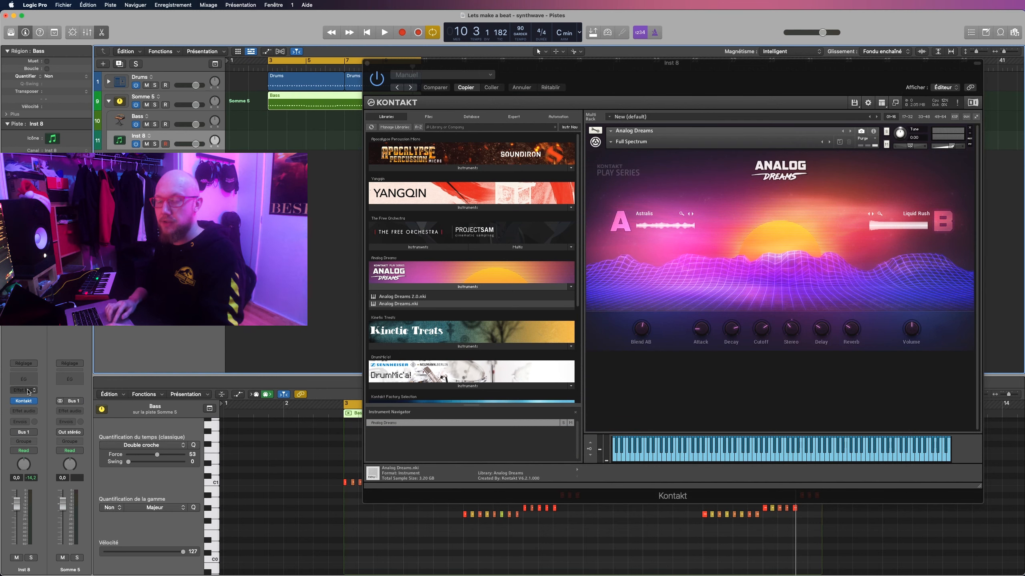
click(24, 390)
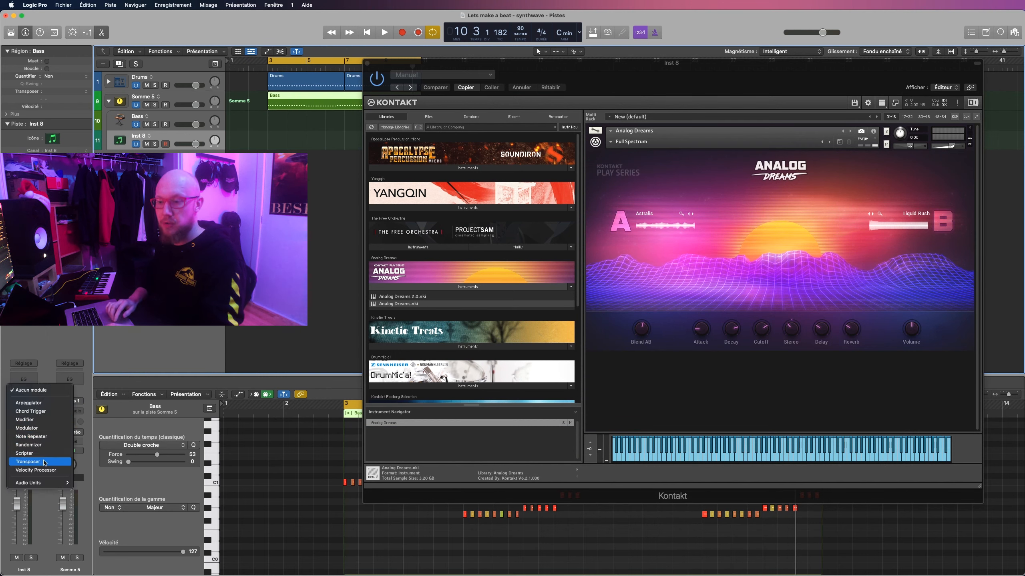
click(28, 462)
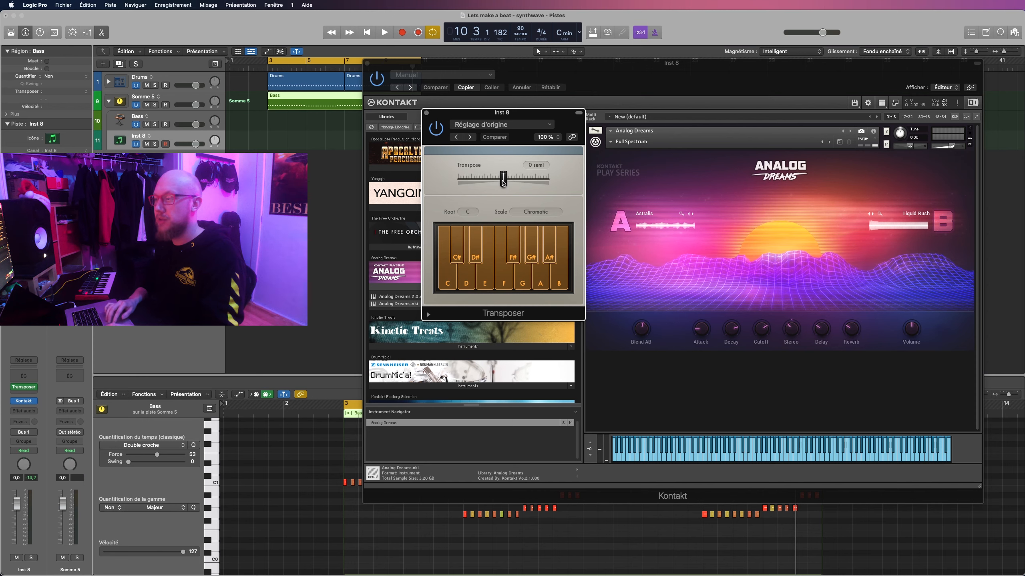
drag(503, 182, 526, 182)
click(426, 112)
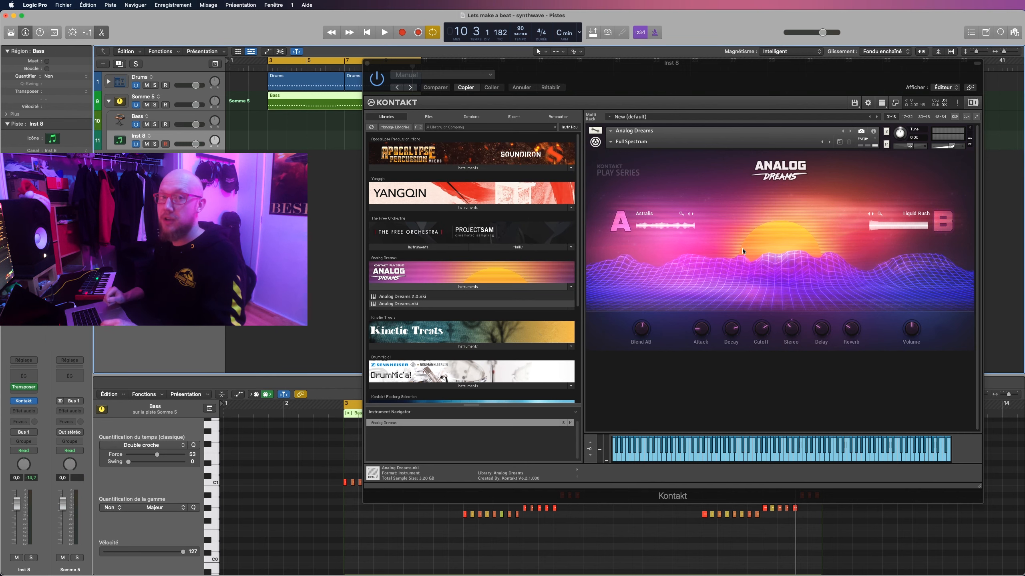
Step: Play the loop and compare the two bass layers by muting and unmuting the Inst 8 and Bass tracks
key(space)
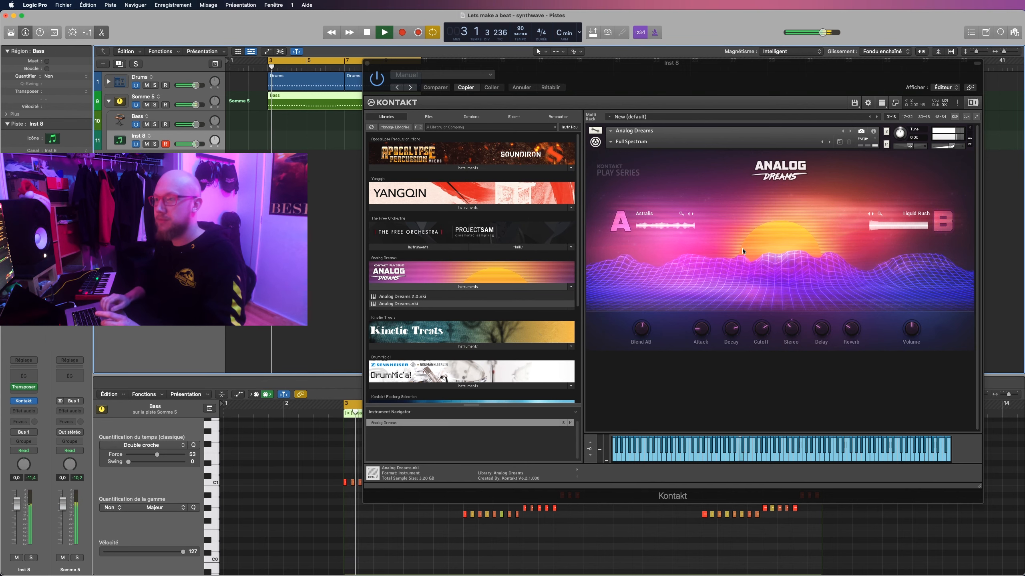
click(147, 145)
click(147, 145)
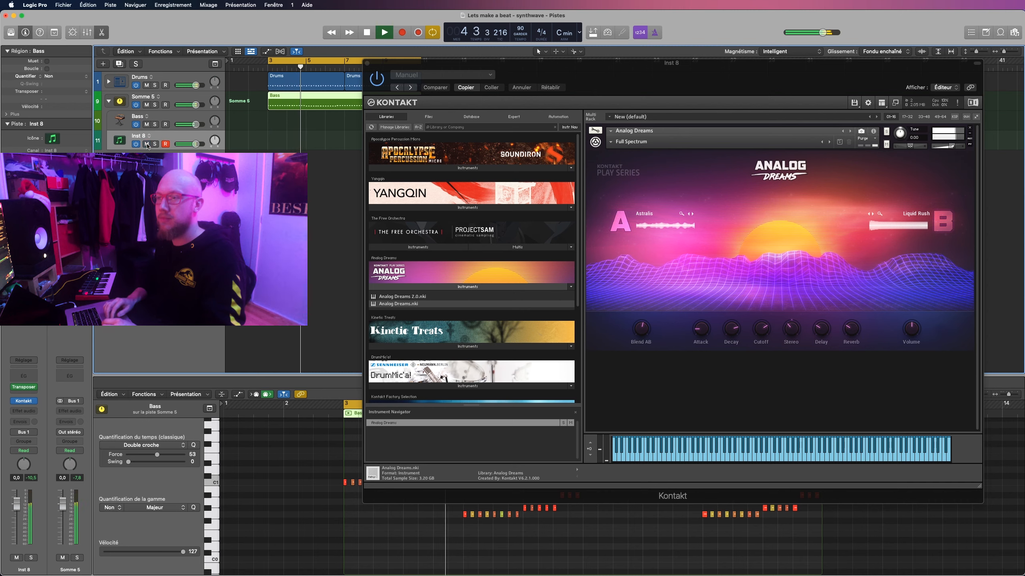
click(147, 125)
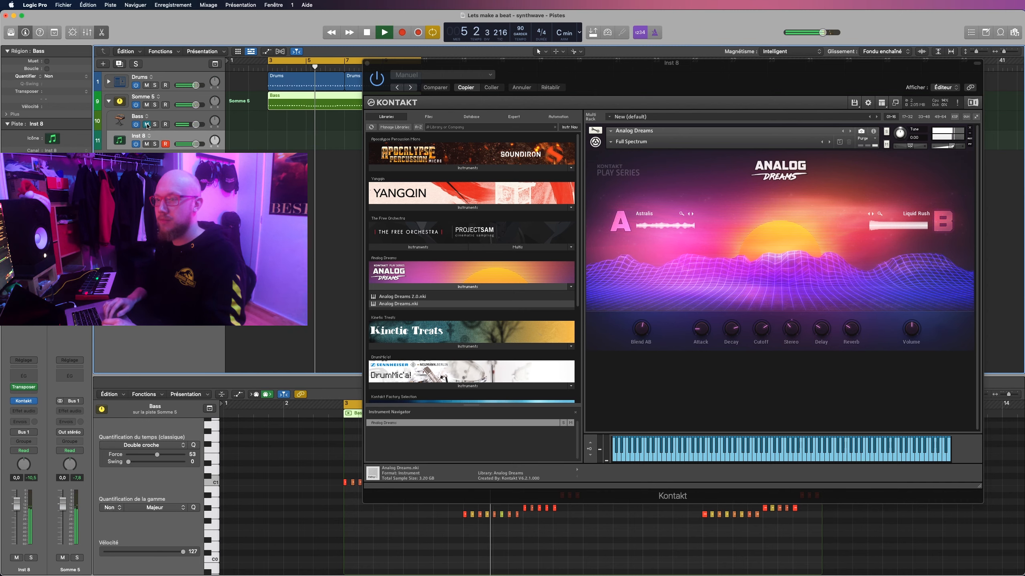
click(147, 125)
Step: Solo Inst 8 and, during playback, shift Blend AB towards A, lower Attack, Decay and Delay, and raise Cutoff
click(156, 145)
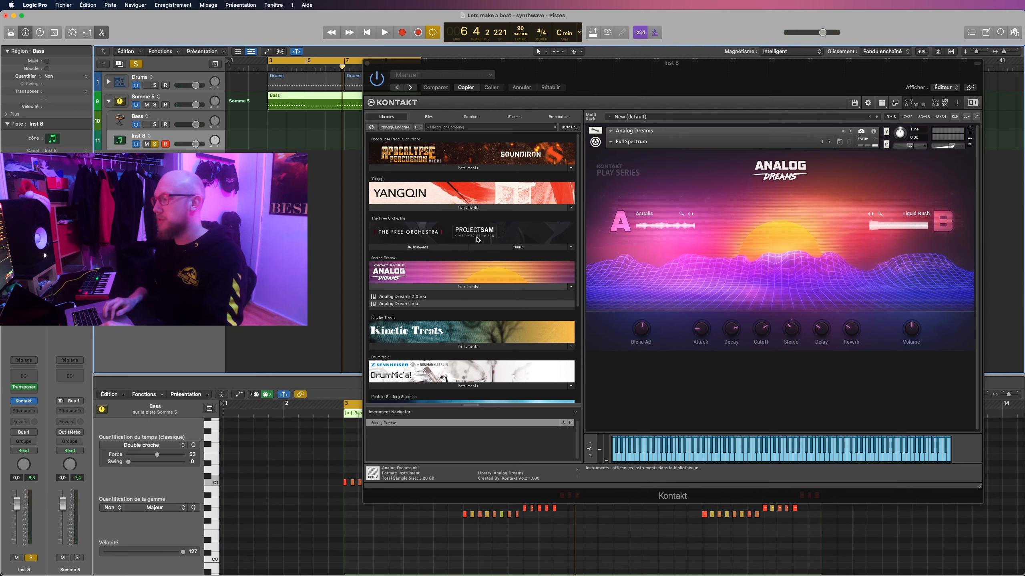
key(space)
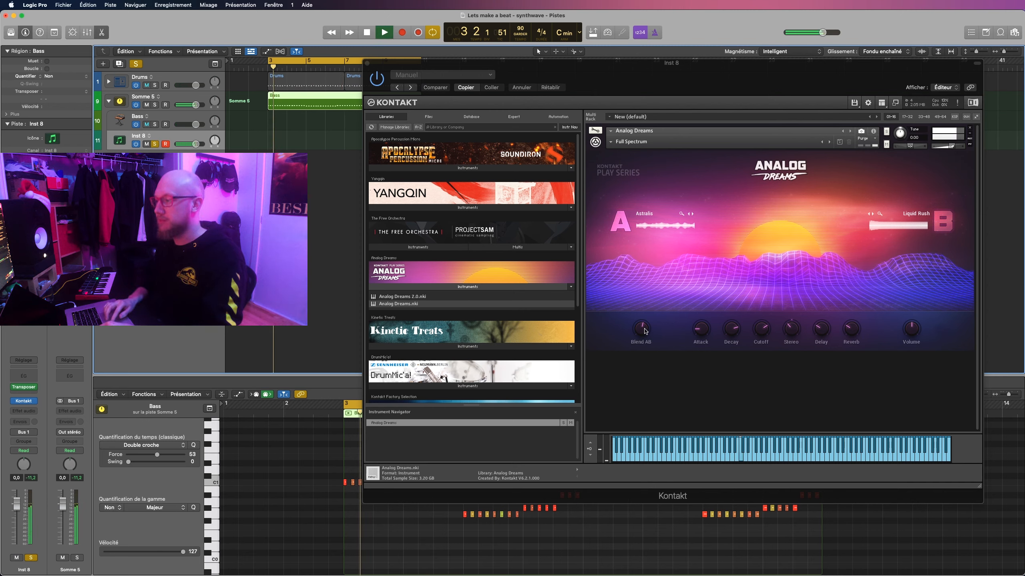
drag(655, 335, 822, 325)
key(space)
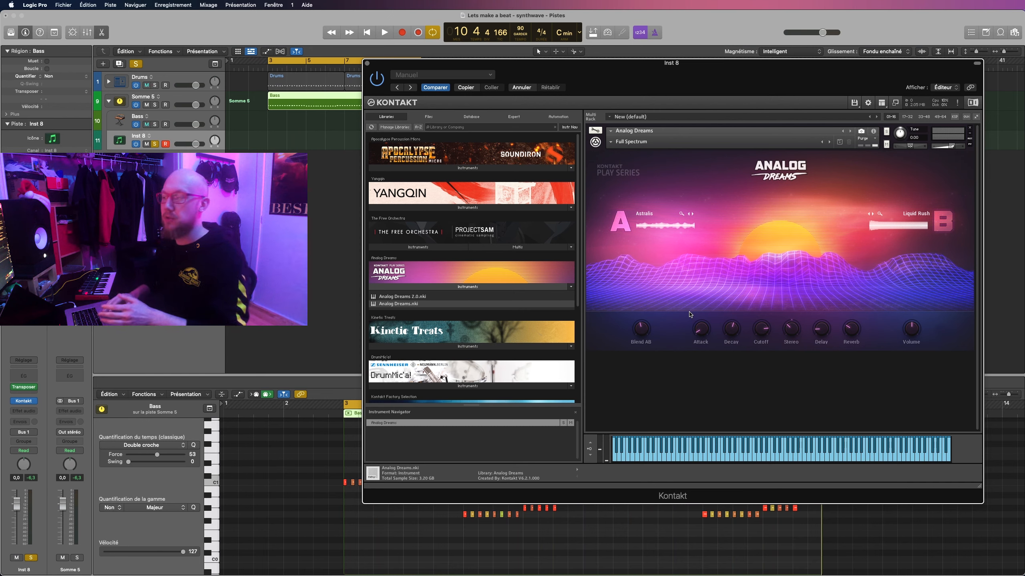
Step: Solo the summing stack, start playback and set the Inst 8 track's volume to +0.5 dB
click(155, 105)
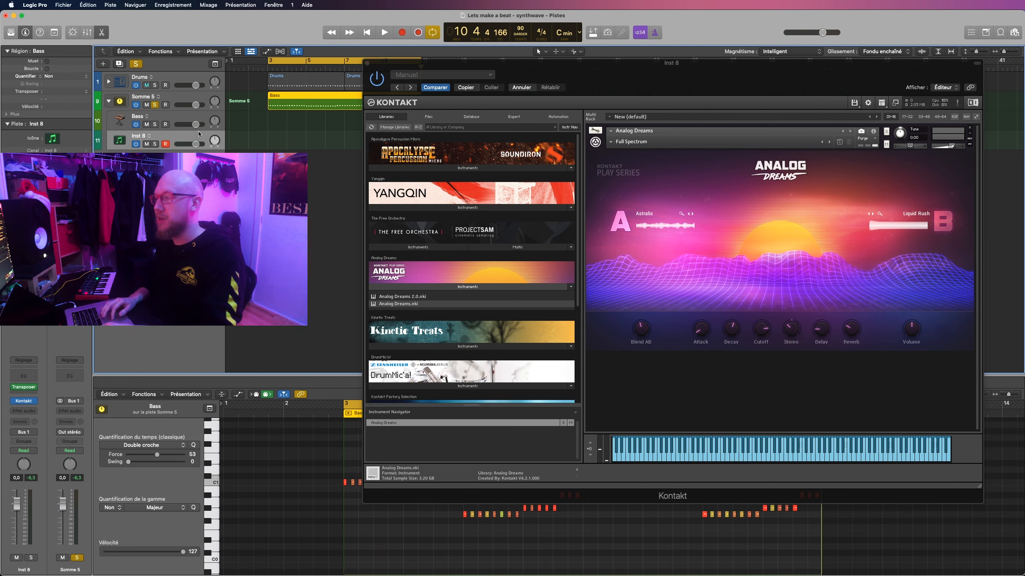
key(space)
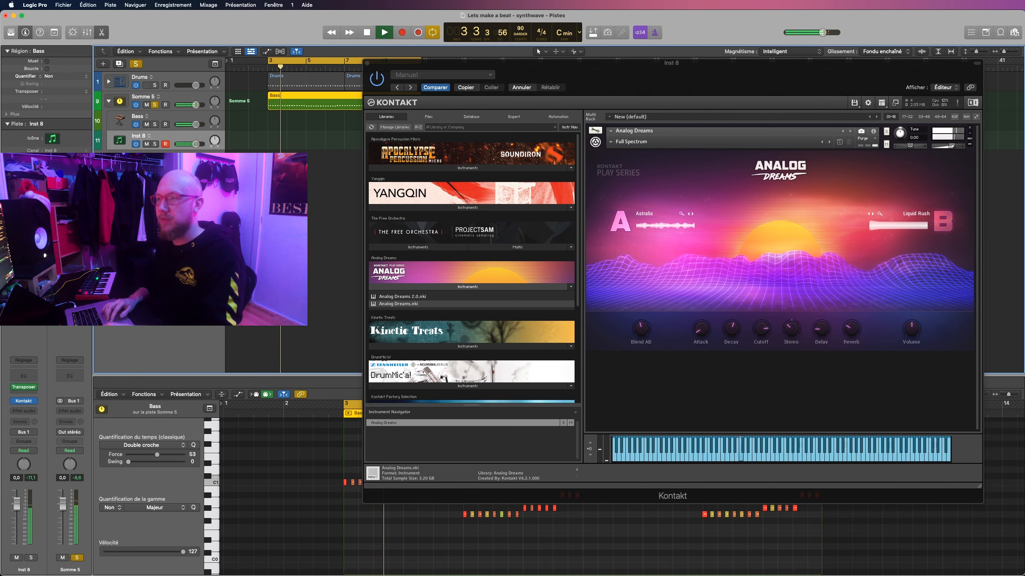
drag(195, 144, 196, 144)
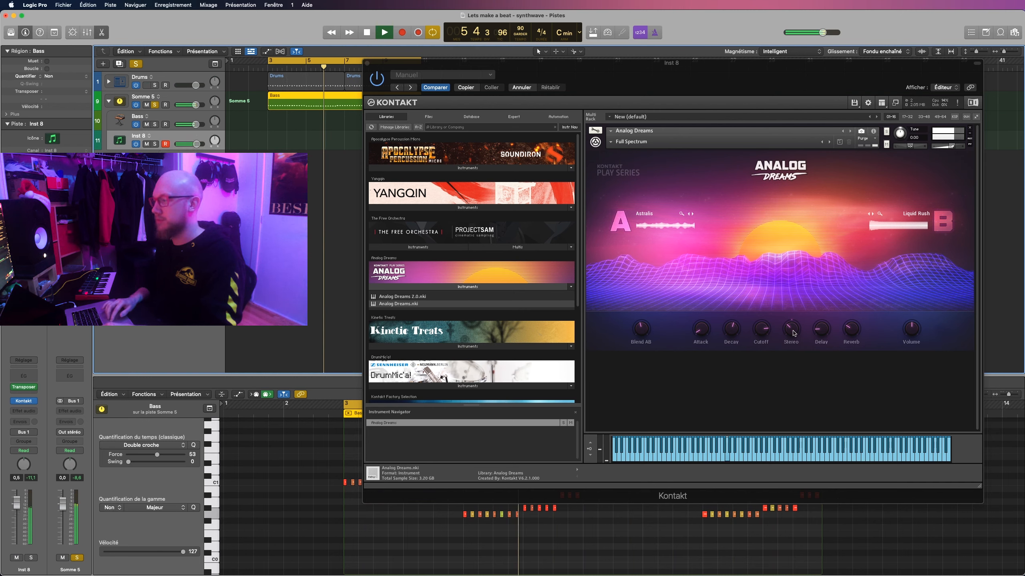
Step: Raise the Full Spectrum preset's Stereo to about 100 % and shorten its Decay to about 215 ms
drag(793, 334, 793, 321)
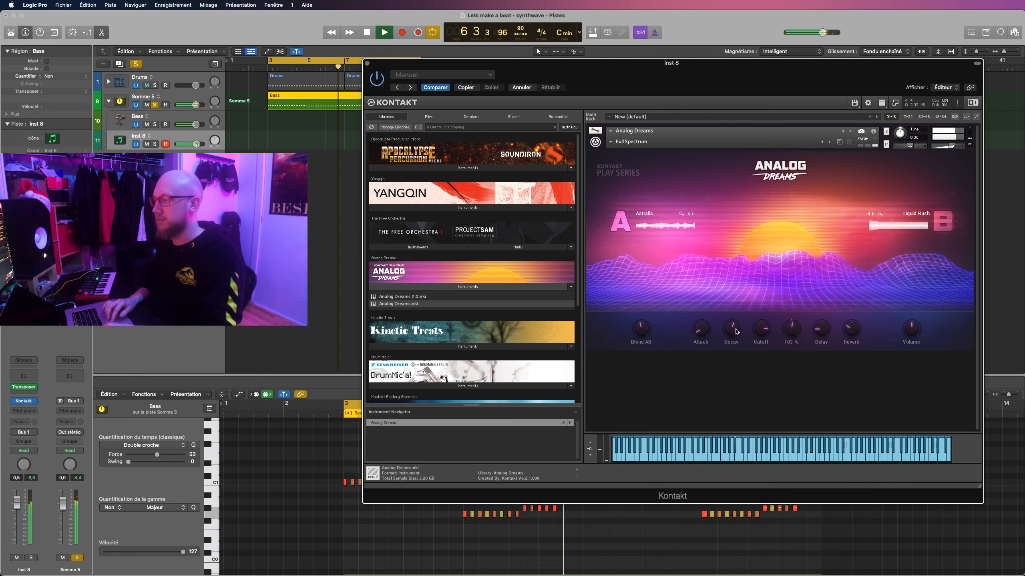
drag(733, 332, 734, 336)
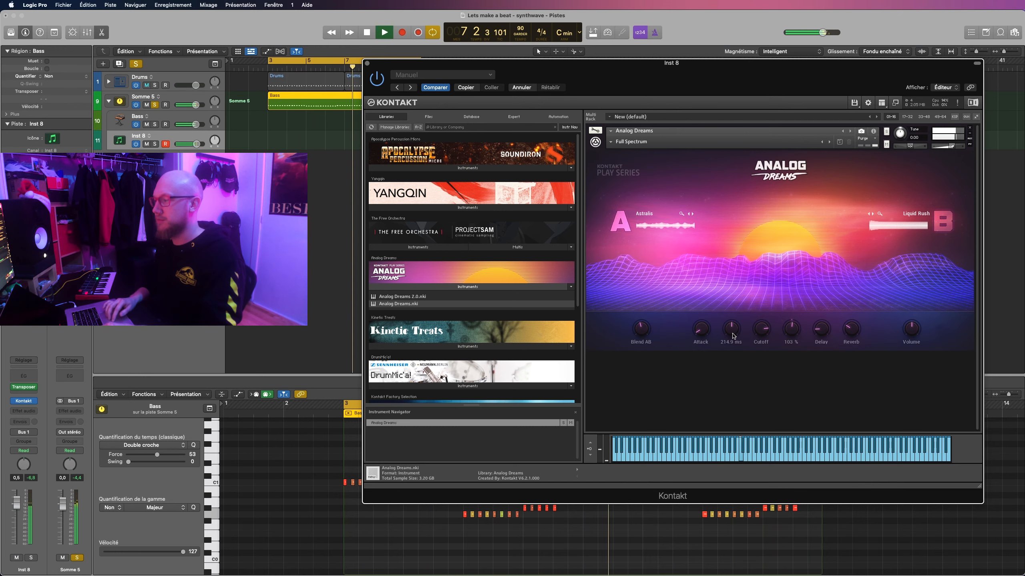
Step: Shift the Blend AB of the Full Spectrum preset further towards sound A
drag(642, 334, 642, 356)
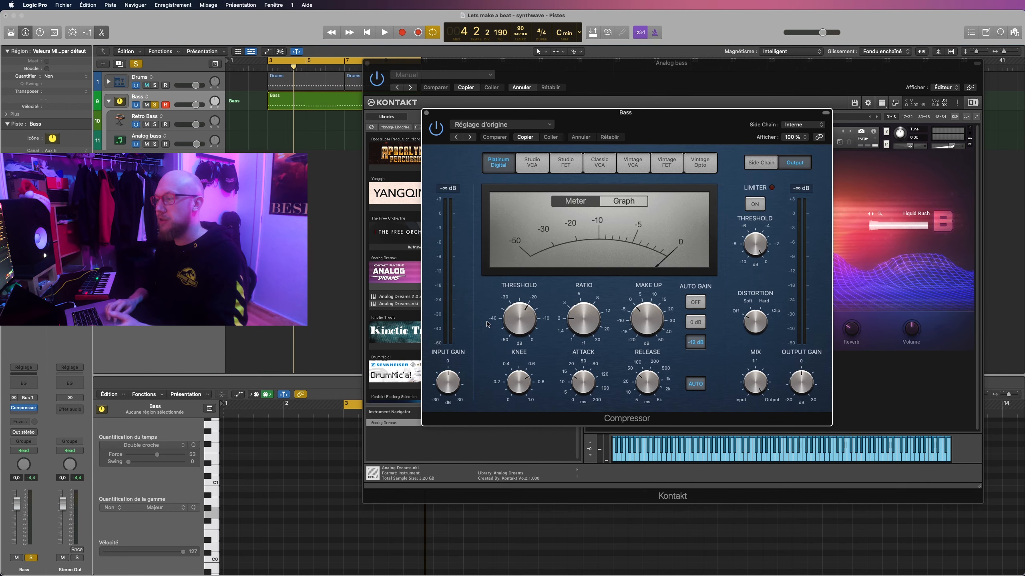
Step: Switch the Bass stack's Compressor to the Studio VCA model, turn Auto Gain off and set the Threshold to -10 dB
click(537, 164)
drag(641, 128, 518, 208)
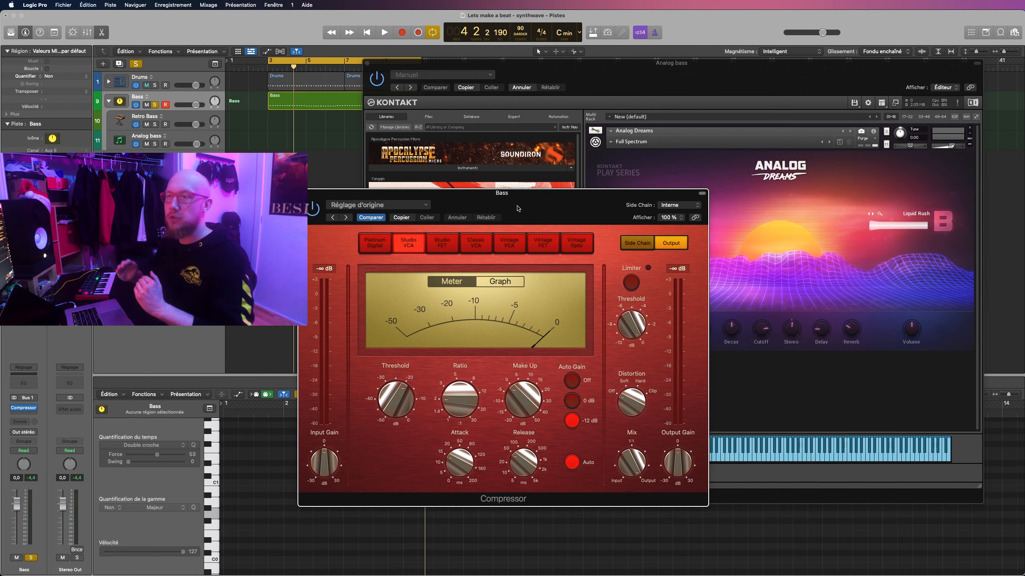
drag(392, 406, 401, 400)
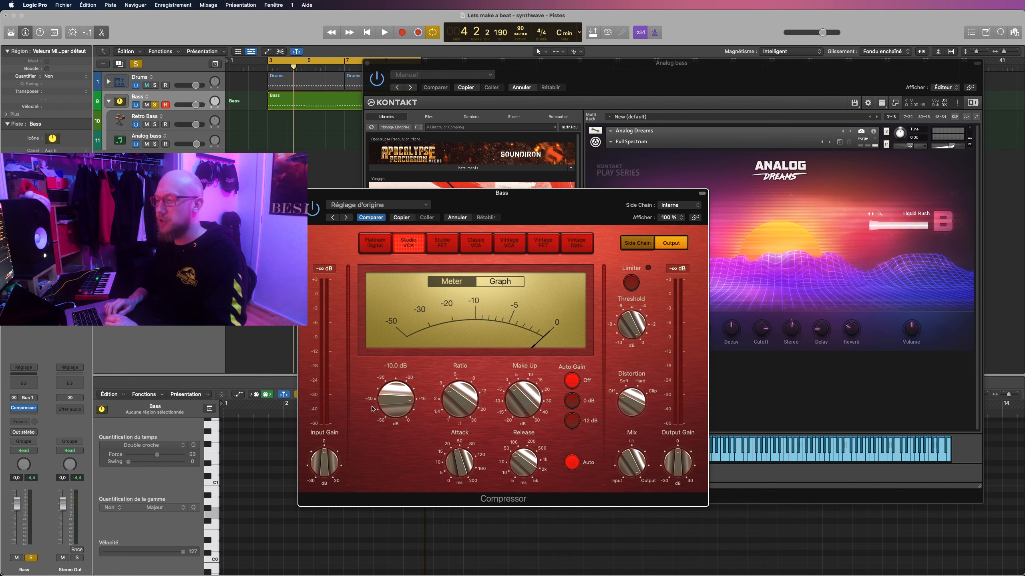
Step: During playback, set the Studio VCA compressor's Threshold to -25 dB, lower its Ratio and reduce Mix to about 43 %
key(space)
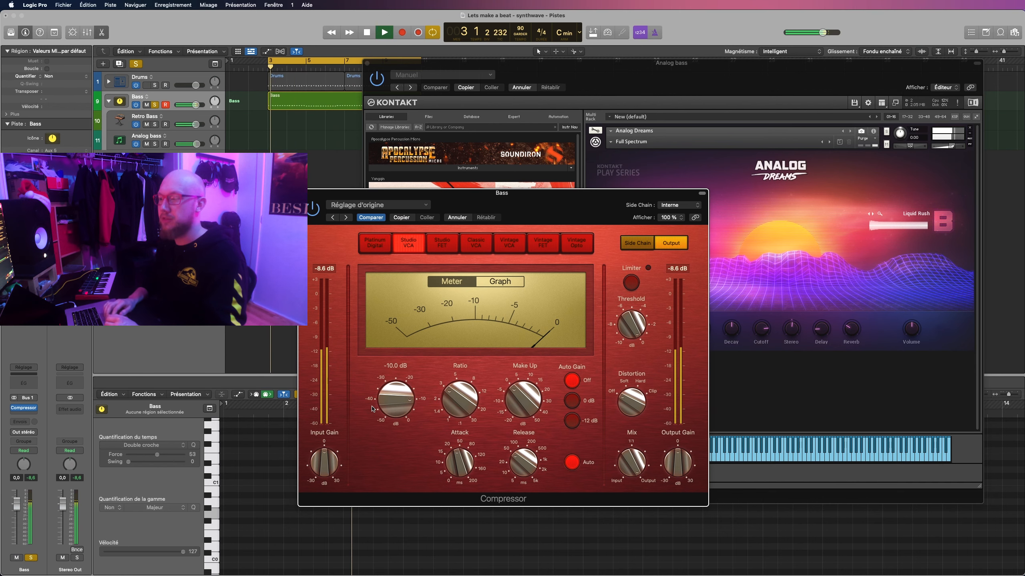
drag(373, 409, 391, 431)
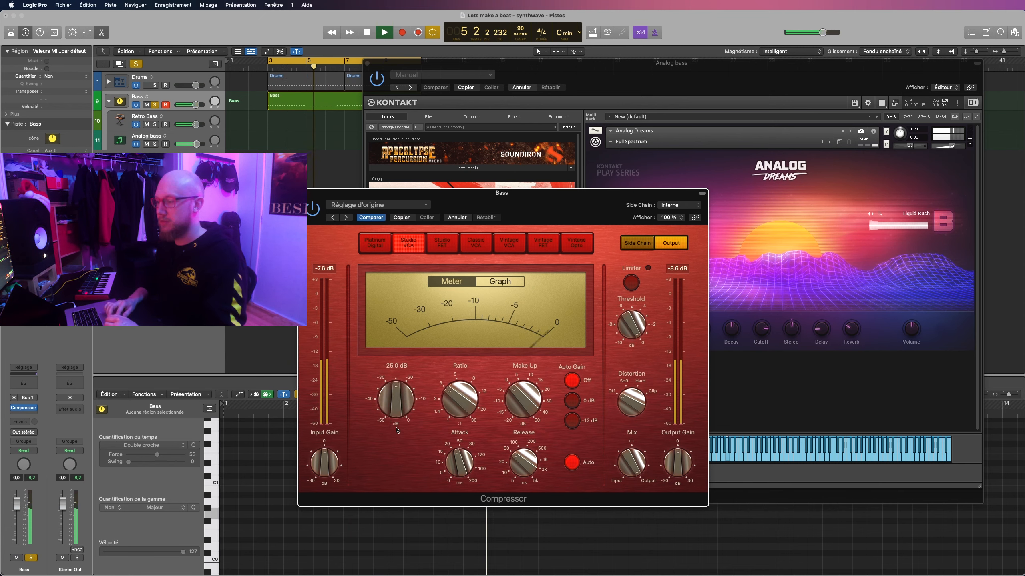
drag(452, 403, 448, 413)
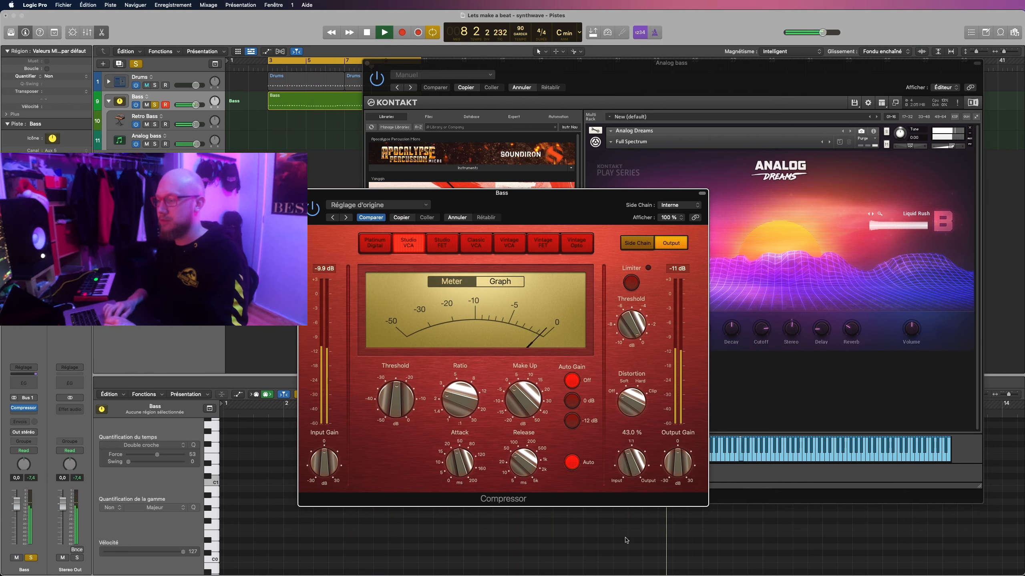
drag(632, 575, 632, 464)
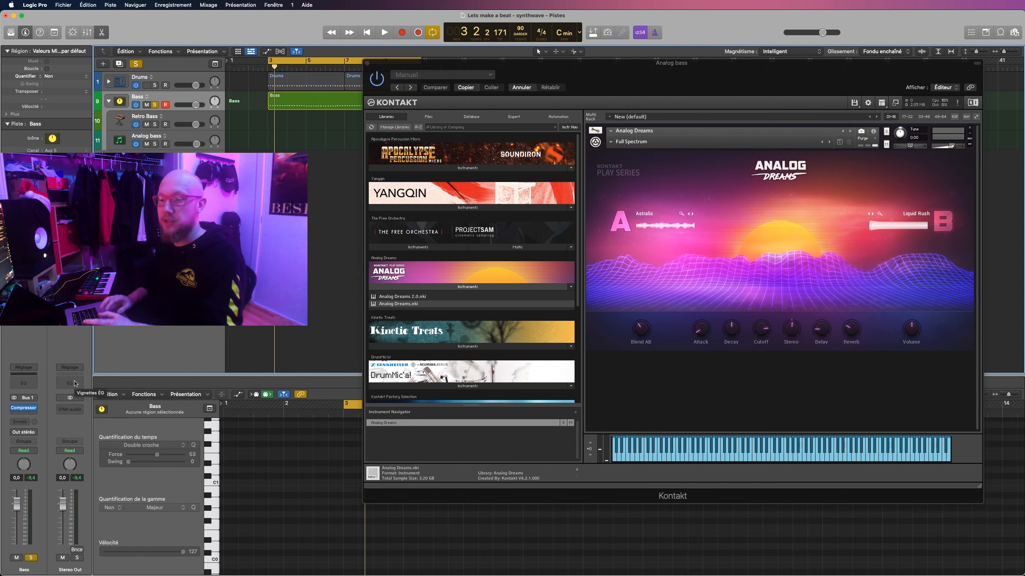
Step: Add a Channel EQ to the Bass stack and enable a 36 dB/Oct low cut at about 28.4 Hz
click(23, 382)
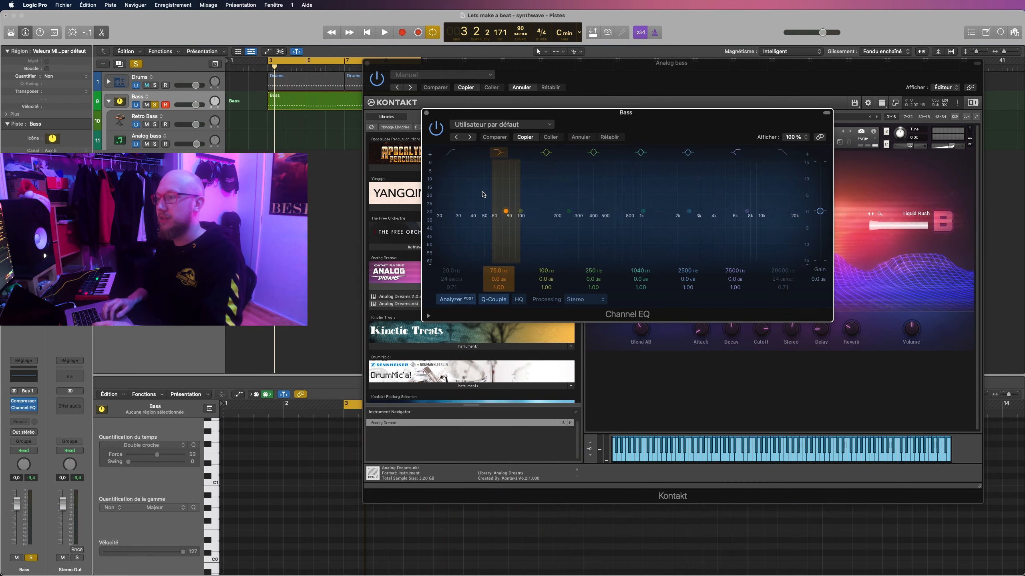
click(453, 154)
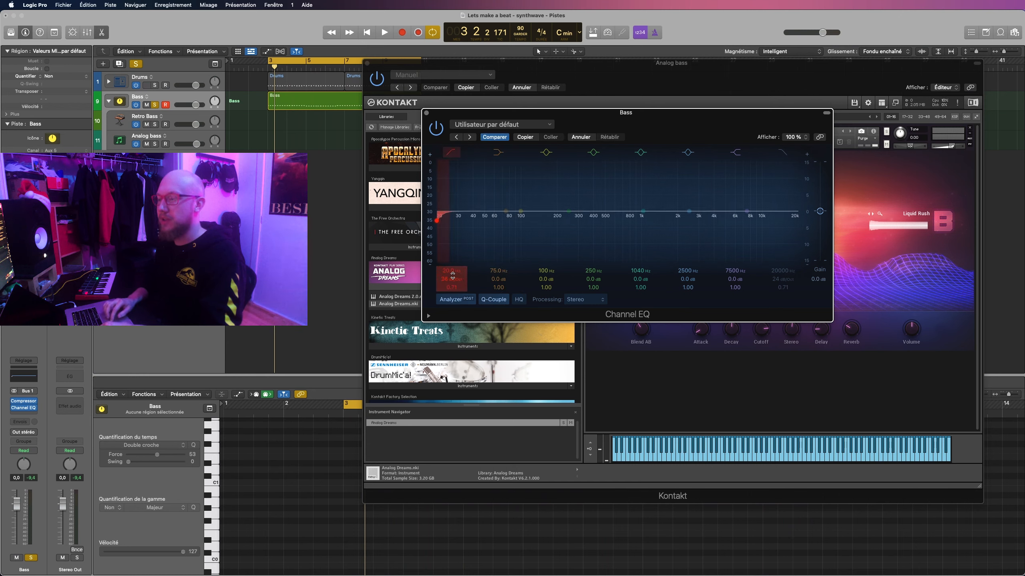
drag(451, 271, 451, 264)
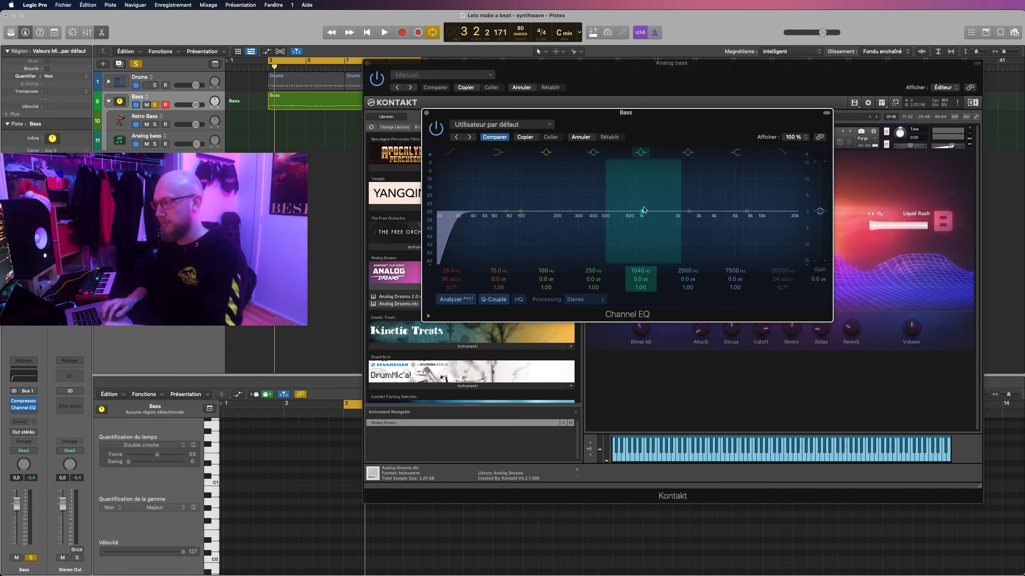
Step: With the loop playing, boost the Bass EQ's low shelf by about 2.8 dB at about 80.5 Hz
key(space)
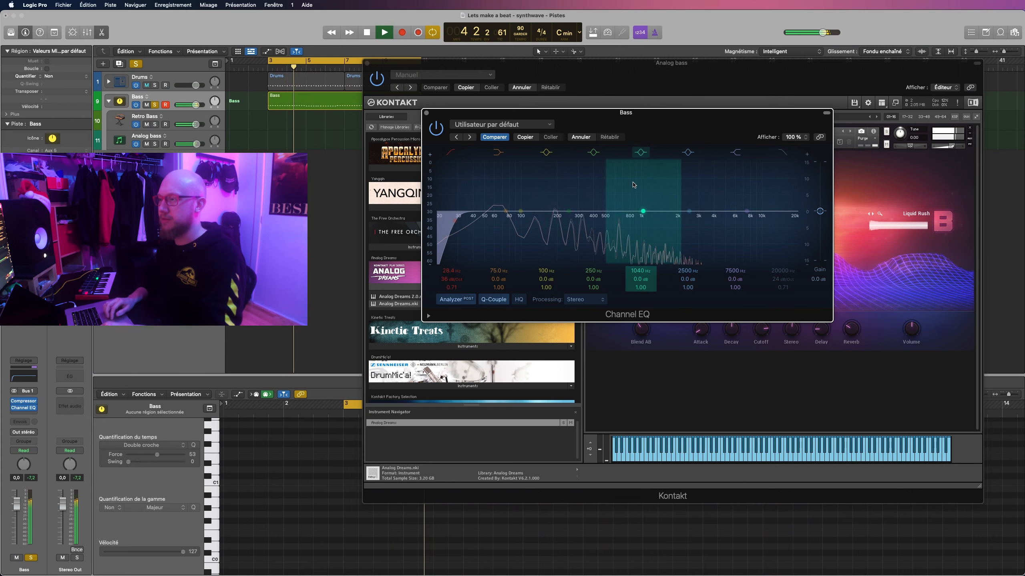
mouse_move(506, 211)
mouse_down()
mouse_move(514, 188)
mouse_move(510, 202)
mouse_up()
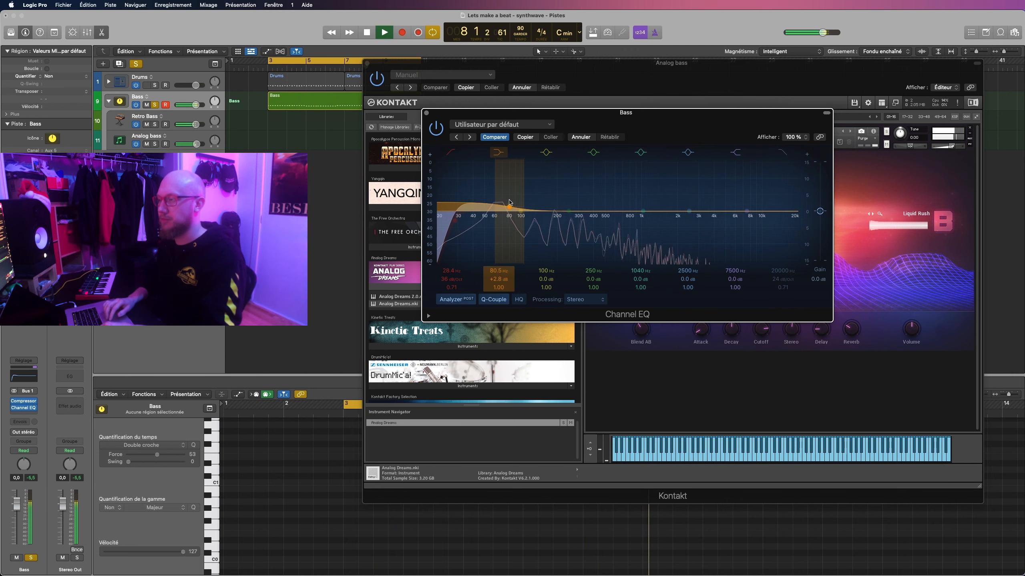
key(space)
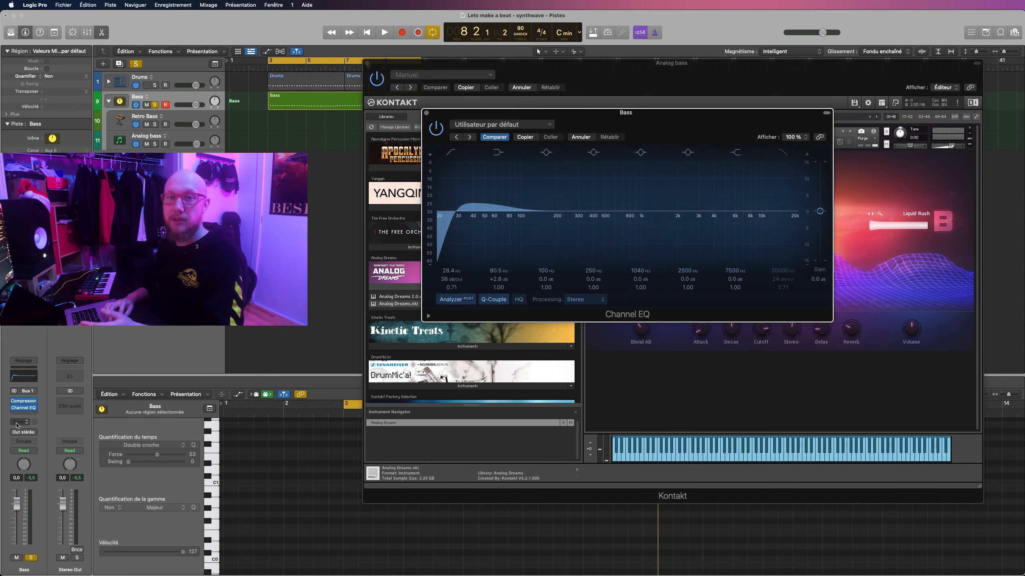
Step: Hide the plug-in windows, then collapse the Bass stack and take it out of solo
key(v)
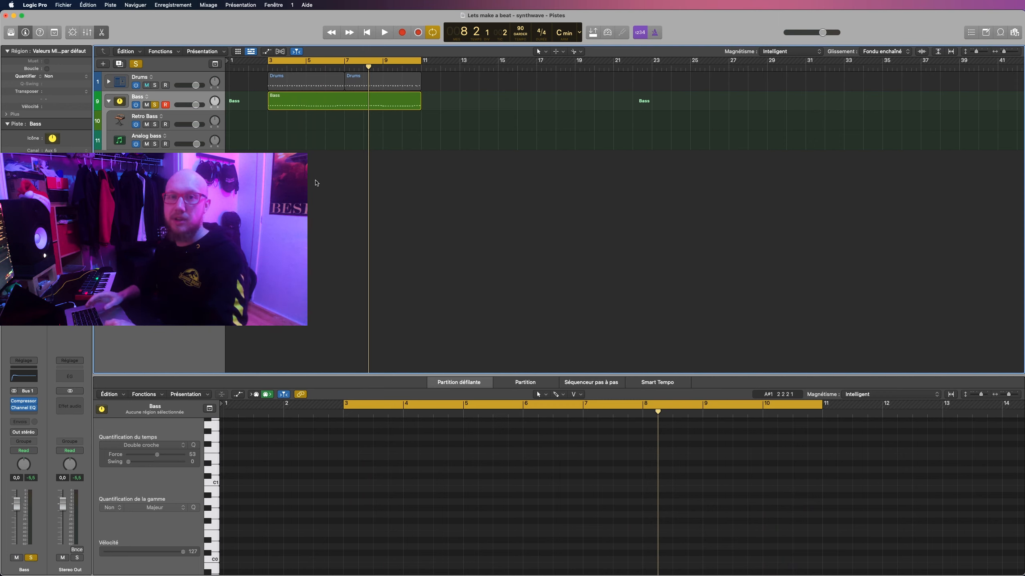
click(109, 101)
click(155, 105)
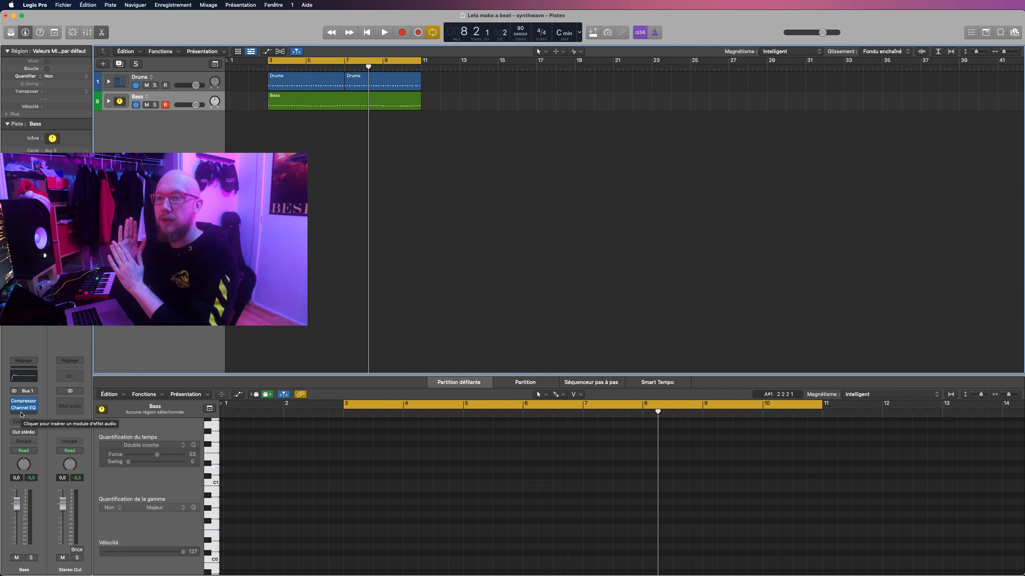
Step: Insert a second Compressor on the Bass stack, turn Auto Gain off and side-chain it to the BVKER Synthwave Kick 70 instrument (Inst 1)
click(22, 415)
click(519, 269)
click(696, 303)
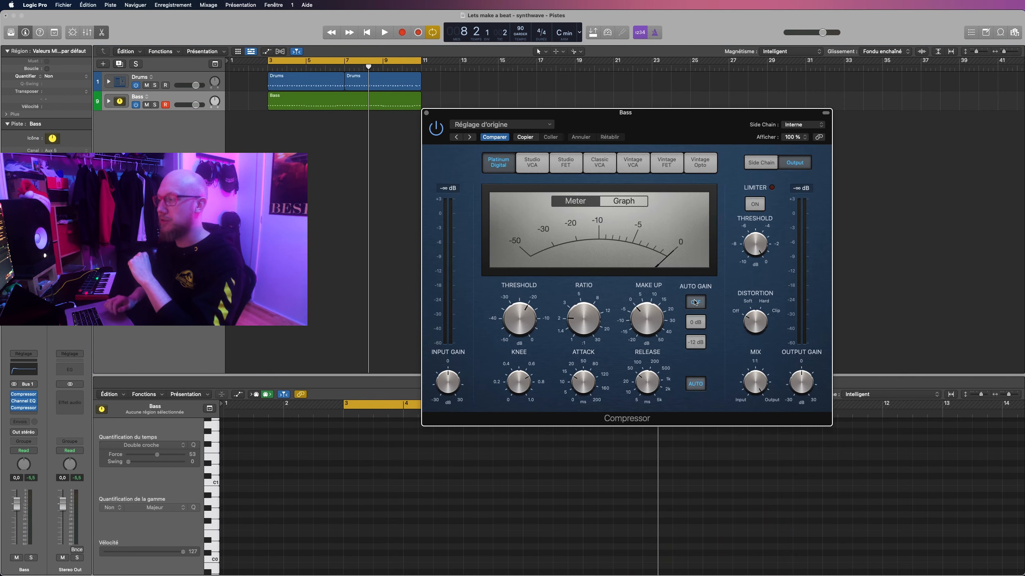
click(803, 126)
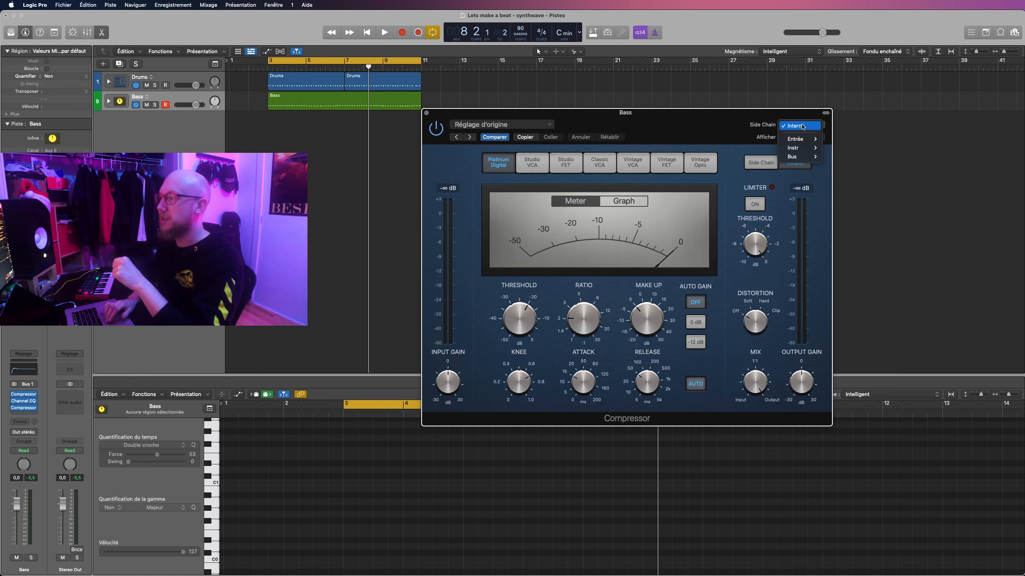
mouse_move(803, 147)
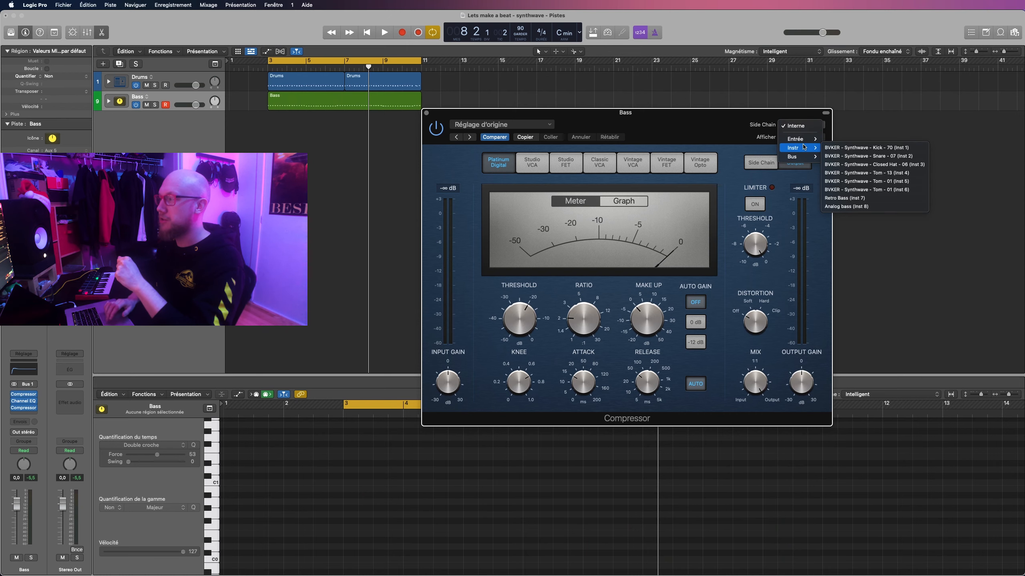
click(875, 148)
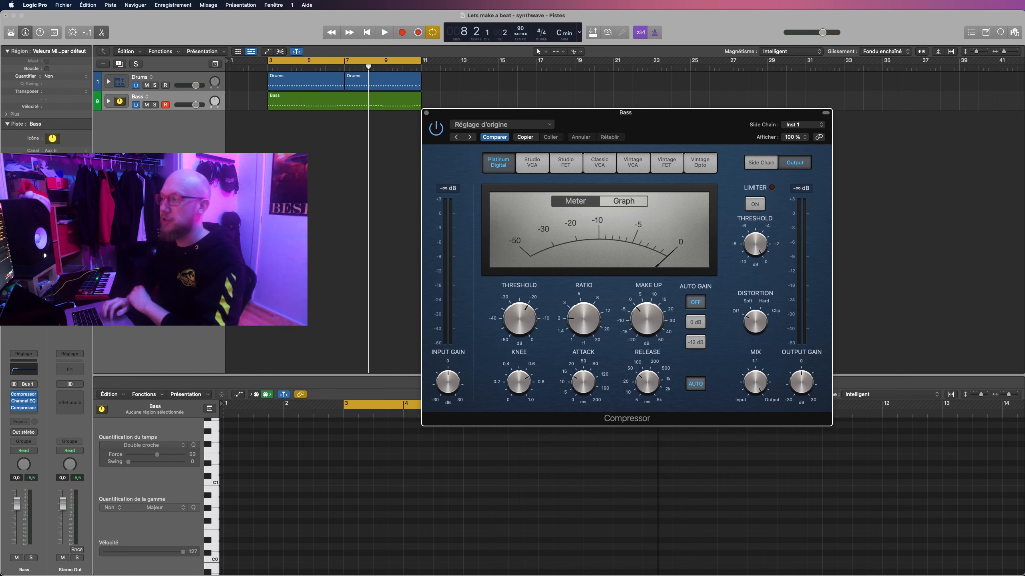
Step: Try strong ducking by lowering the side-chain compressor's Threshold to about -40 dB and raising its Ratio, and play the loop
drag(525, 322, 510, 365)
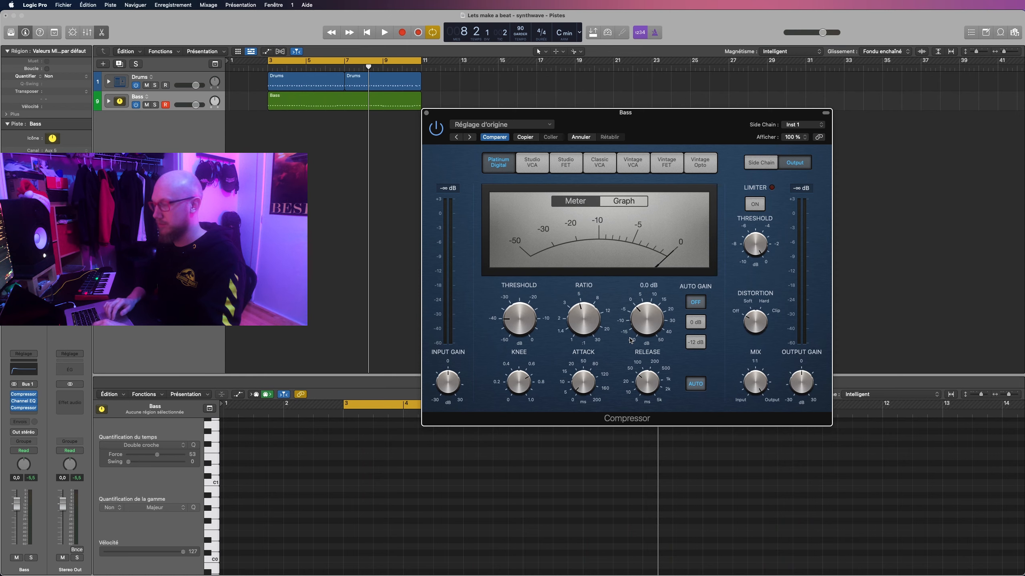
key(space)
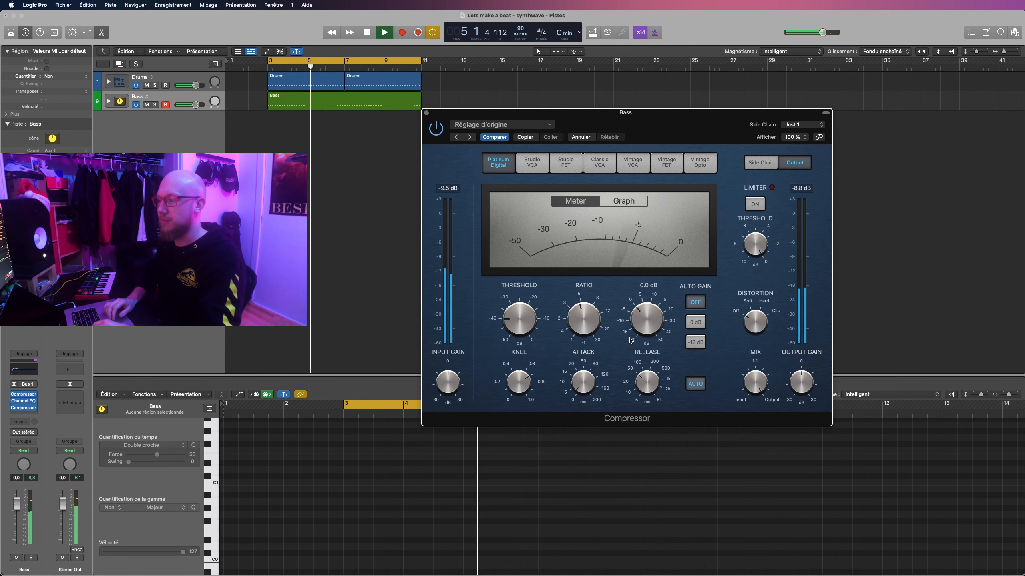
key(space)
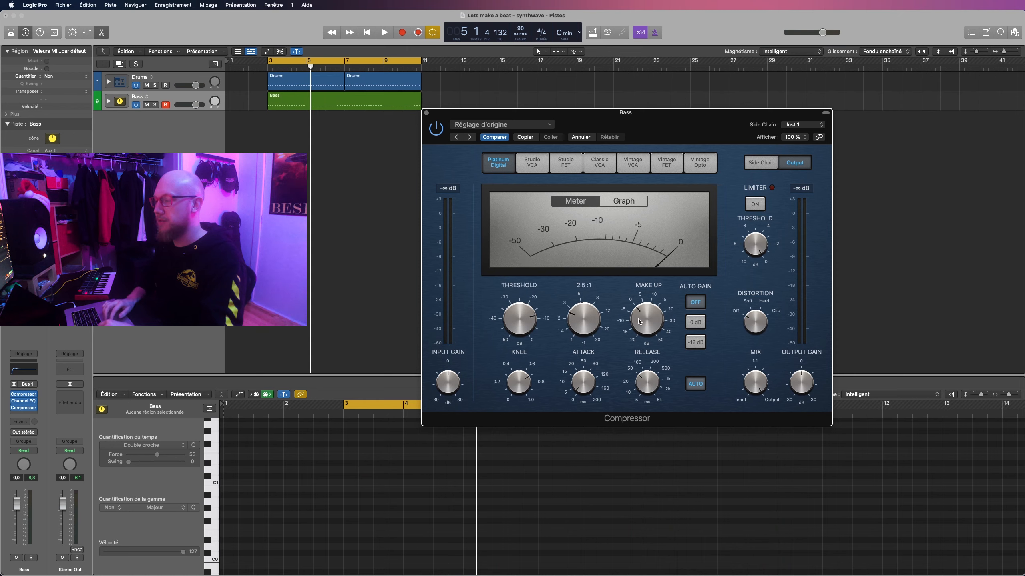
Step: Use a gentler 2.5:1 Ratio on the side-chain compressor, fine-tune the Threshold during playback and set Mix to 100 %
key(space)
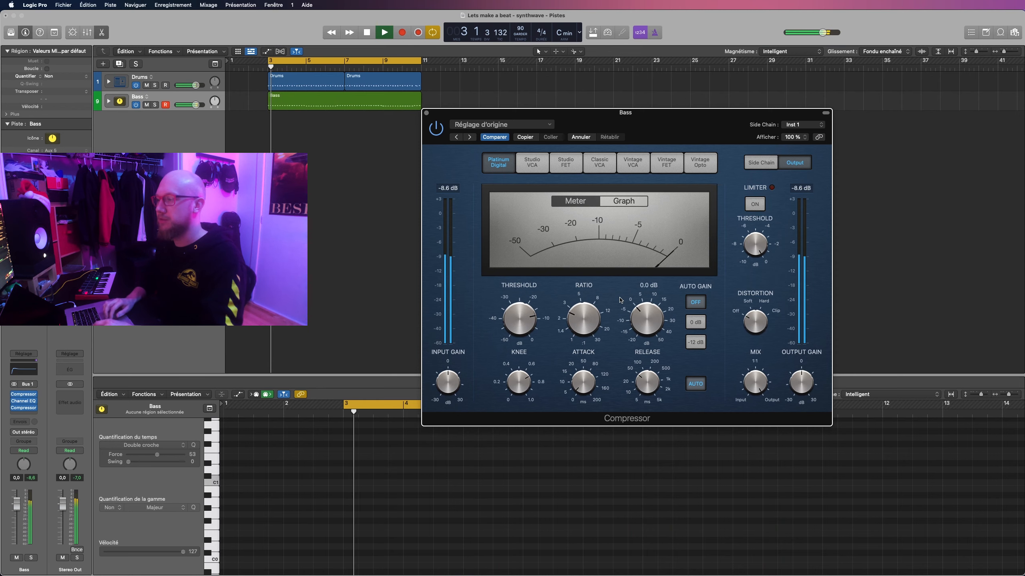
drag(514, 324, 512, 333)
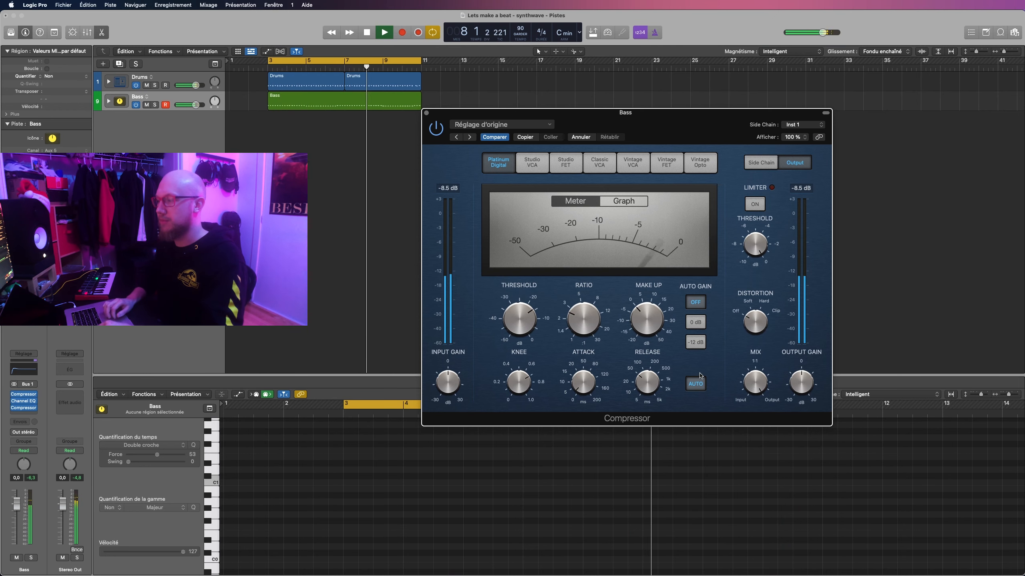
mouse_move(756, 378)
mouse_move(756, 378)
mouse_down()
mouse_move(752, 474)
mouse_move(761, 361)
mouse_up()
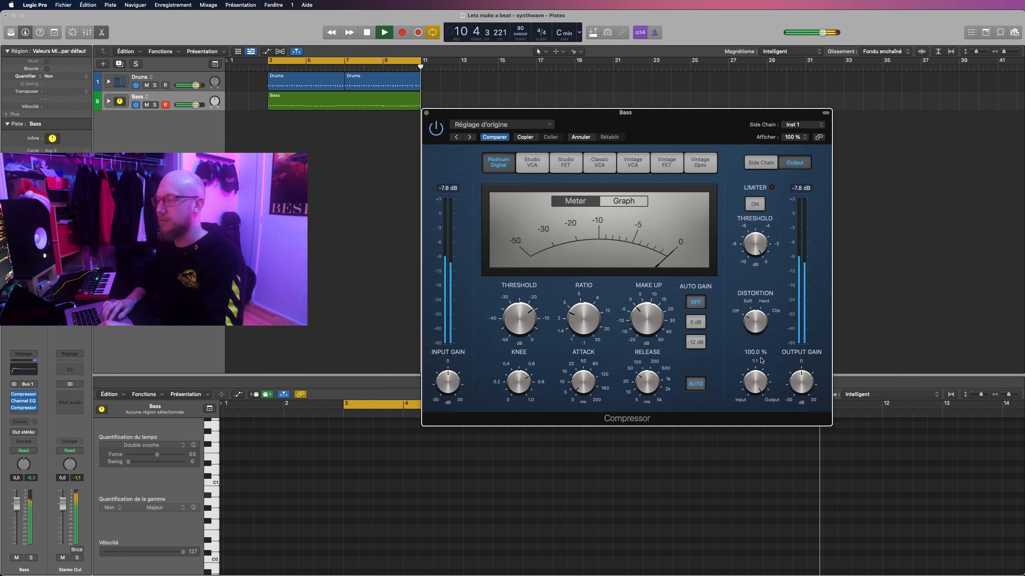
key(space)
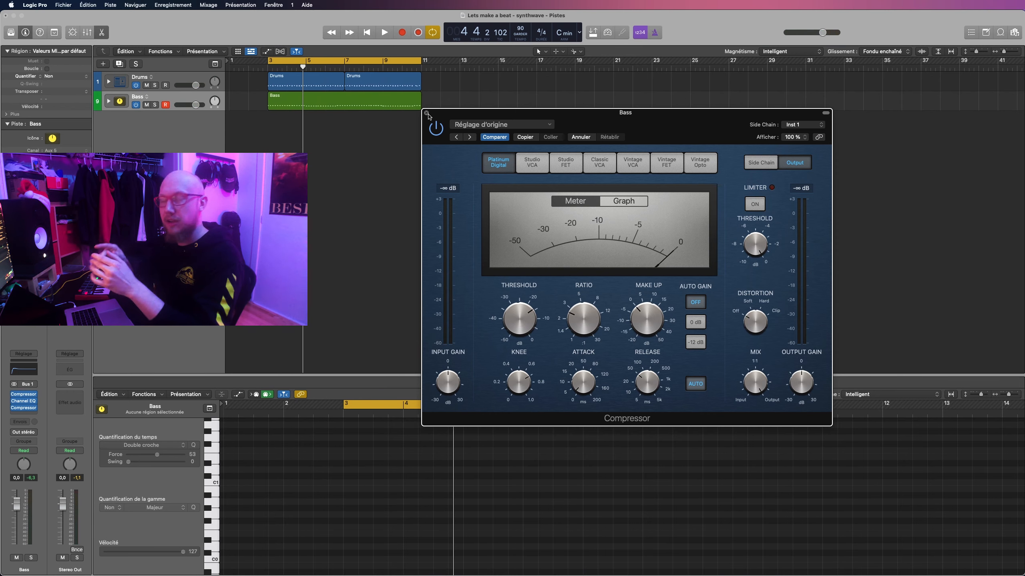